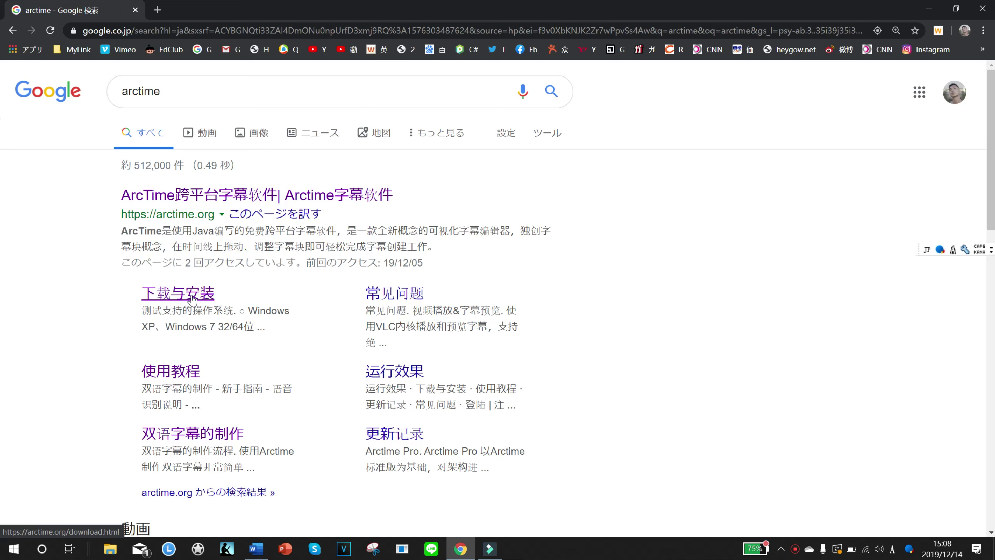
- Start downloading the 64-bit Windows version of ArcTime Pro 2.3 from the Arctime download page
left_click(192, 299)
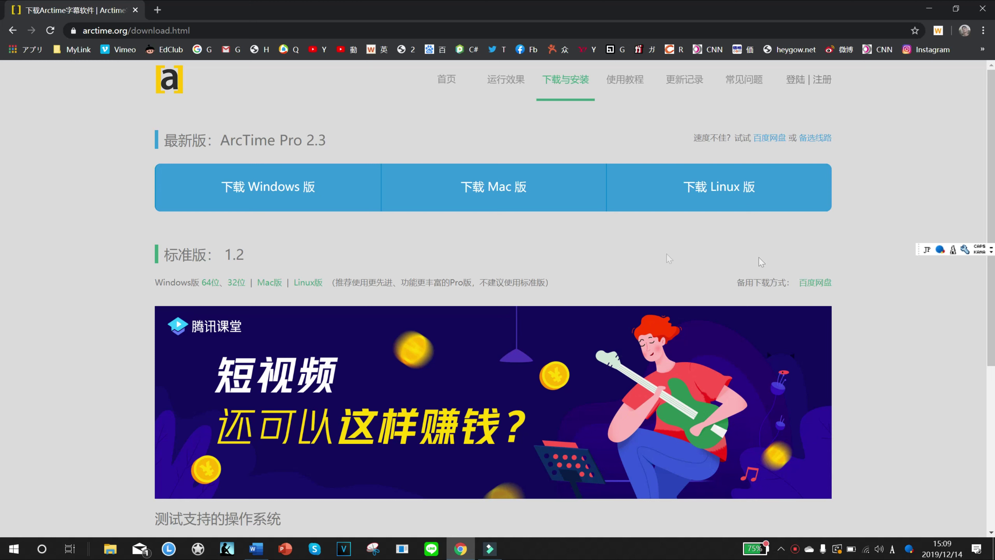
mouse_move(269, 192)
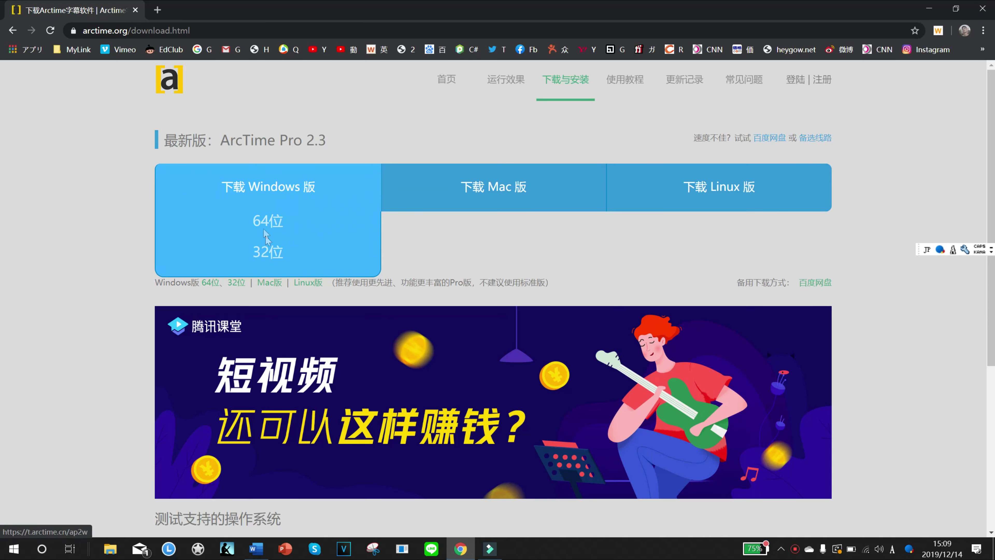
left_click(264, 219)
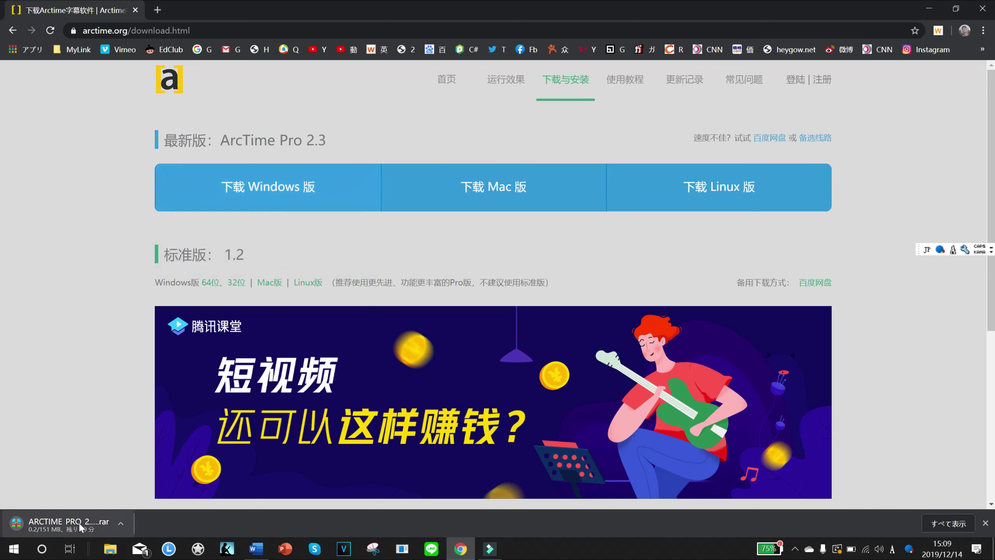
- Cancel the ArcTime Pro archive download and minimize the browser to show the desktop
left_click(120, 523)
left_click(121, 512)
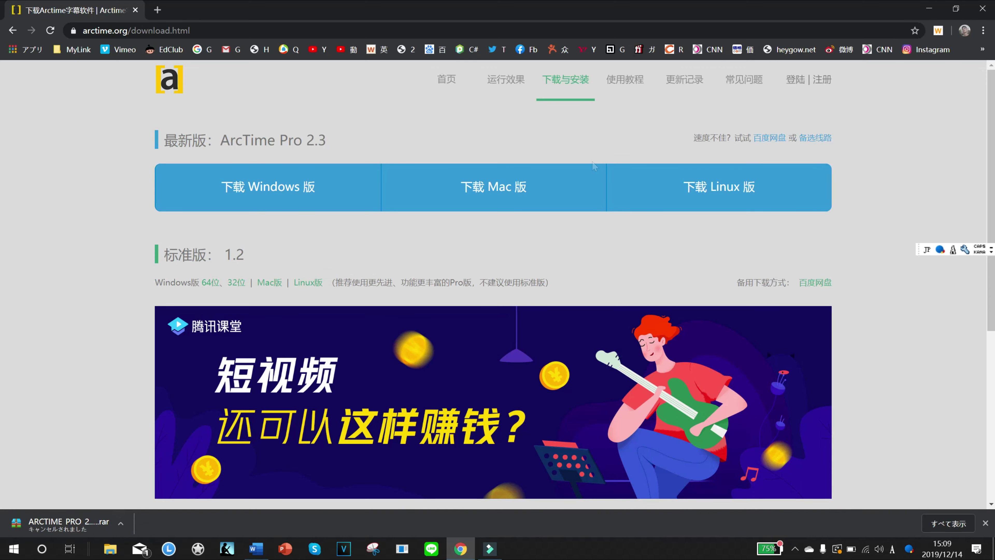
left_click(927, 9)
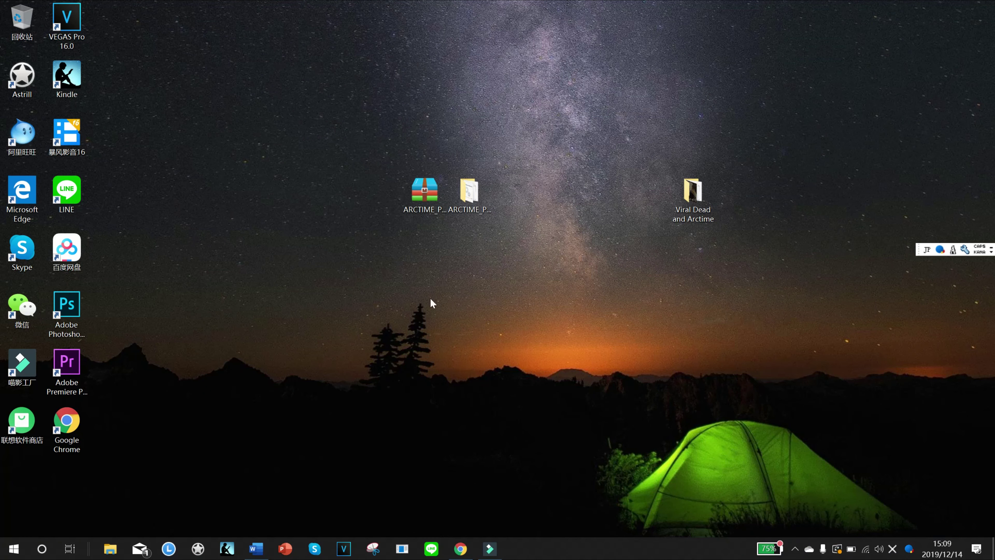
- Move the ArcTime archive away from the extracted folder on the desktop and open the ARCTIME_PRO_2.3_WIN64 folder
left_click(425, 198)
left_click_drag(425, 198, 381, 198)
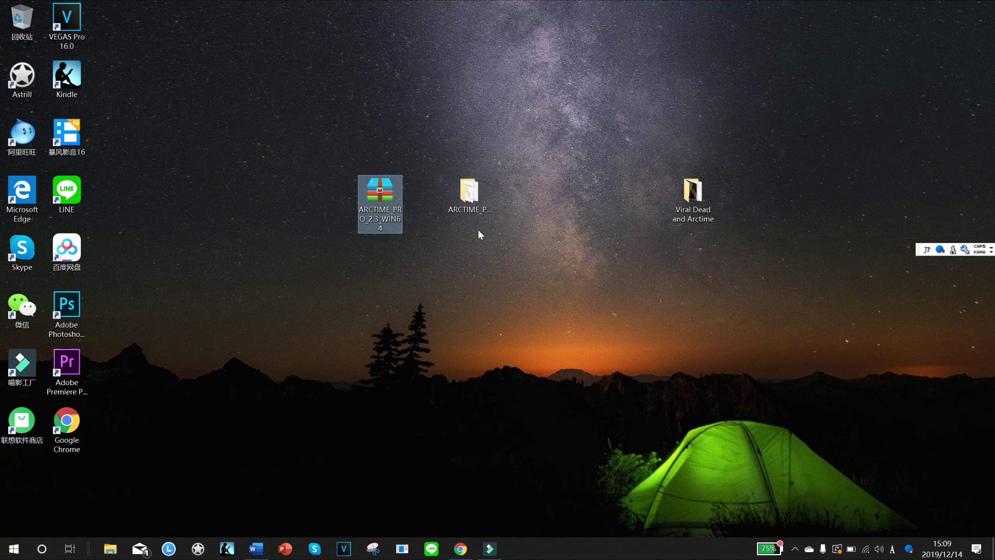
left_click(470, 206)
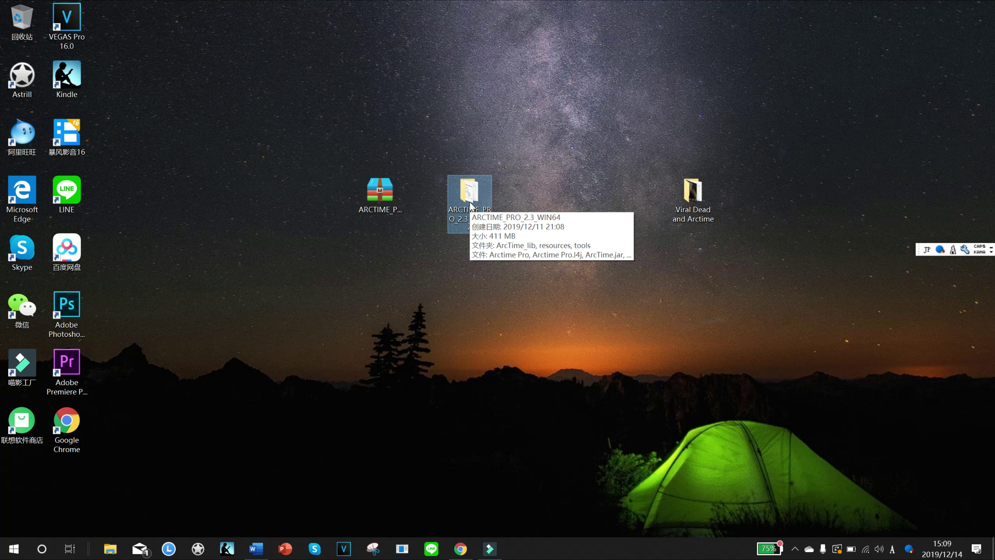
double_click(470, 202)
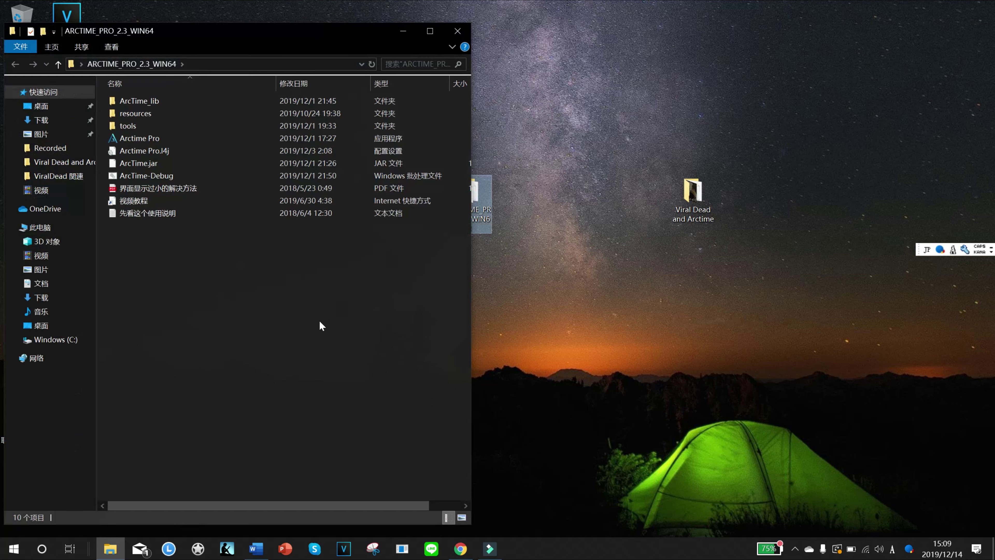
- Launch Arctime Pro from its folder to check the interface size, dismiss the promotional notice and close the program
double_click(154, 140)
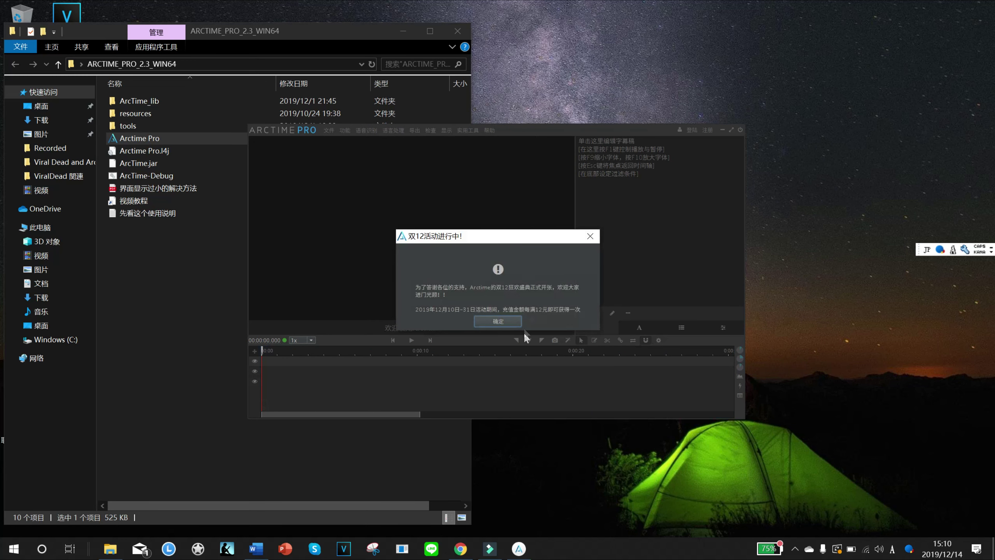
left_click(502, 320)
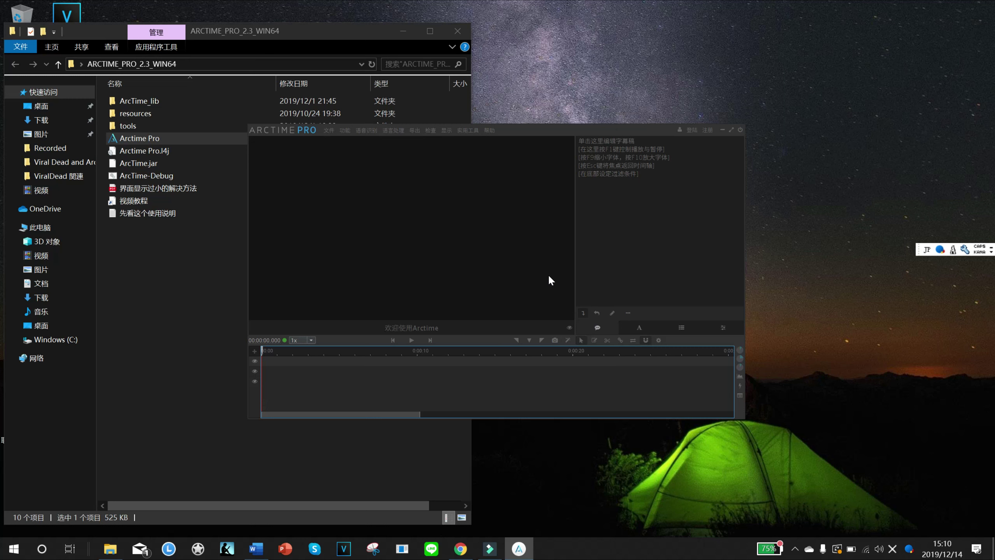
left_click(740, 137)
left_click(127, 354)
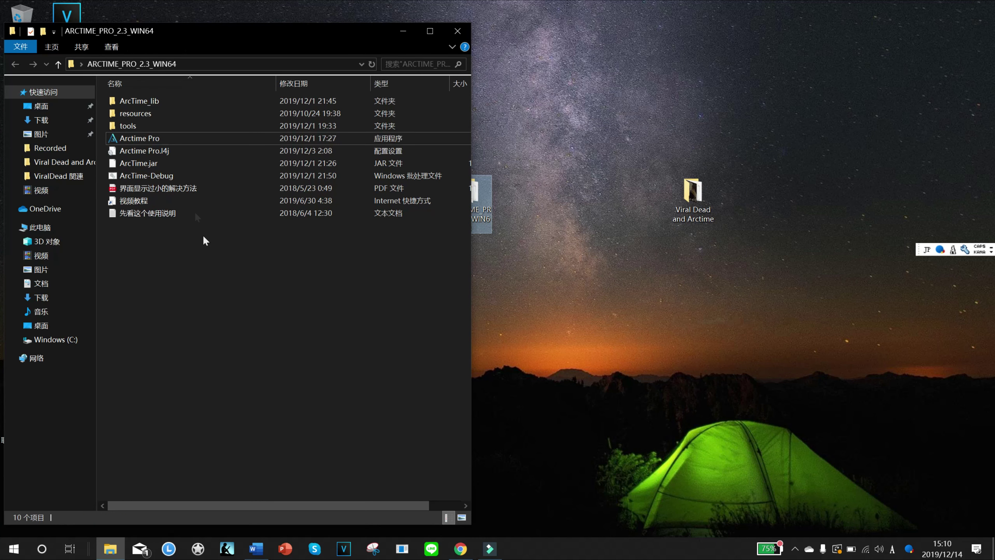
- In the compatibility properties of the Arctime Pro application, override the high DPI scaling behaviour with scaling performed by 系统 (System)
right_click(165, 135)
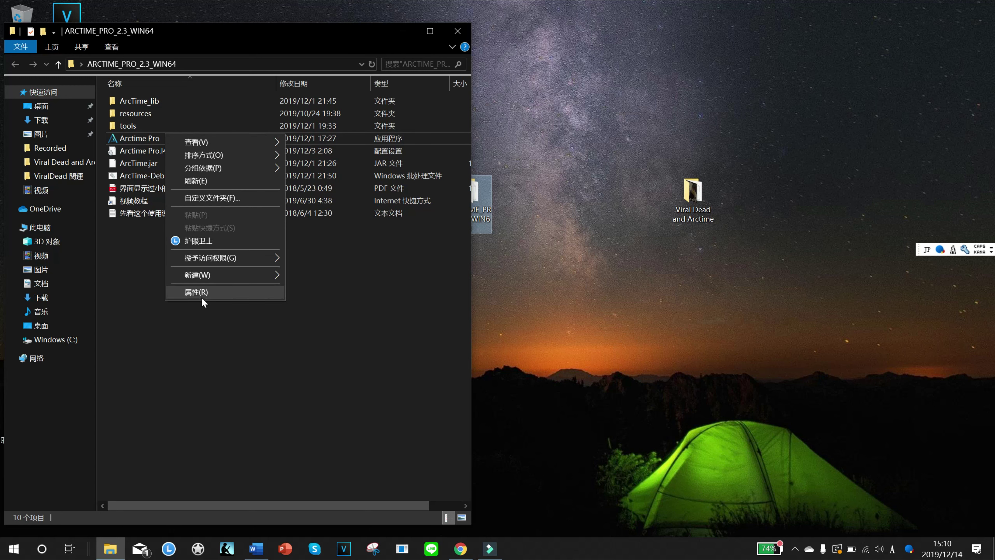
left_click(336, 317)
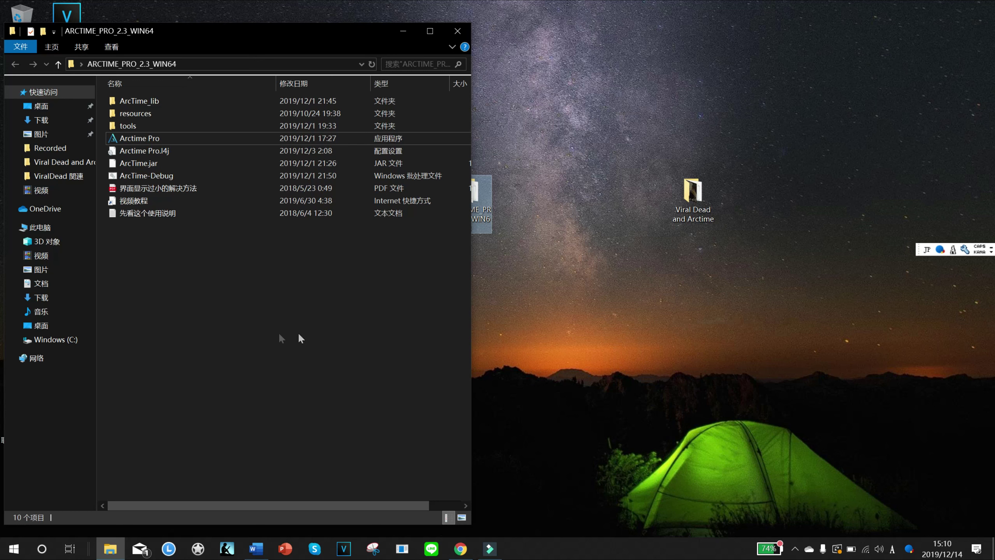
right_click(157, 139)
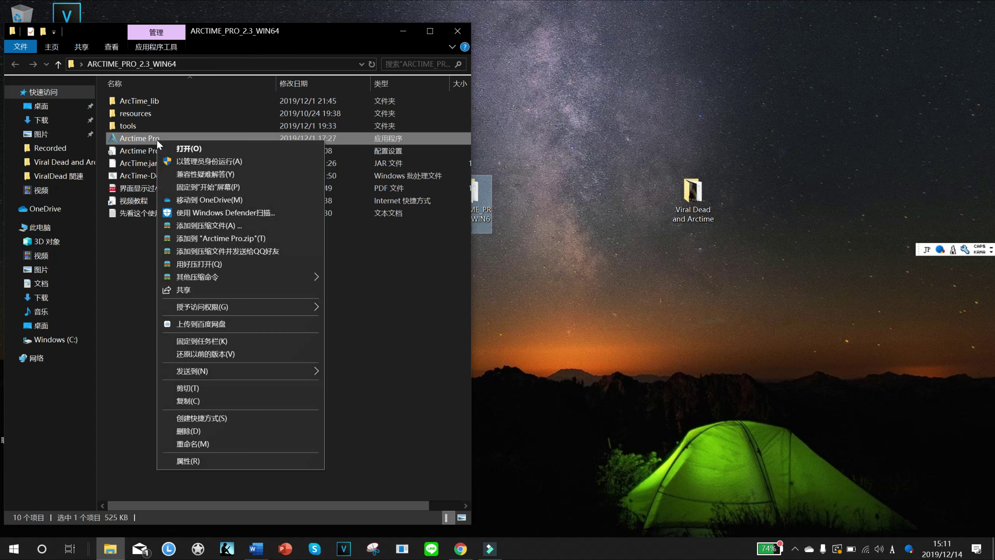
left_click(214, 459)
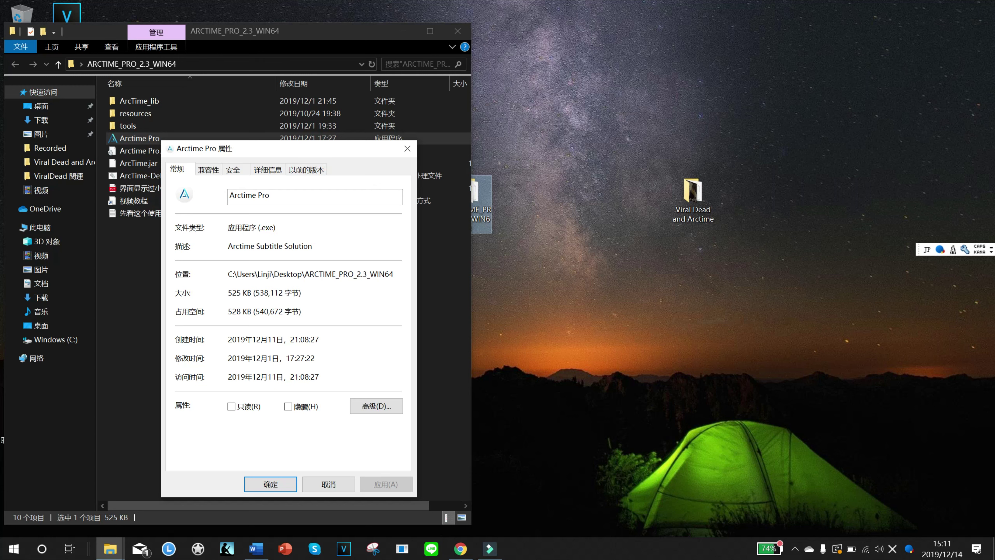
left_click(207, 171)
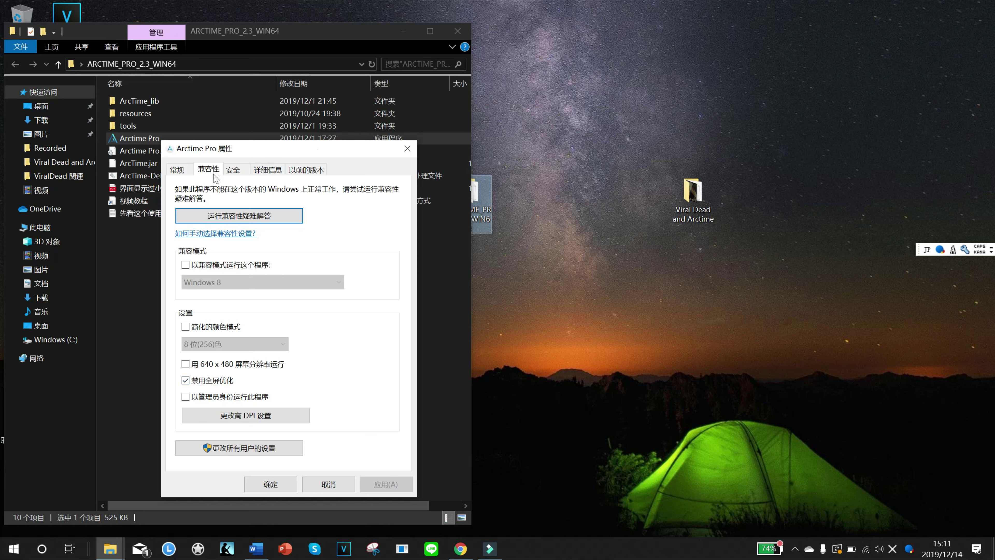
left_click(248, 416)
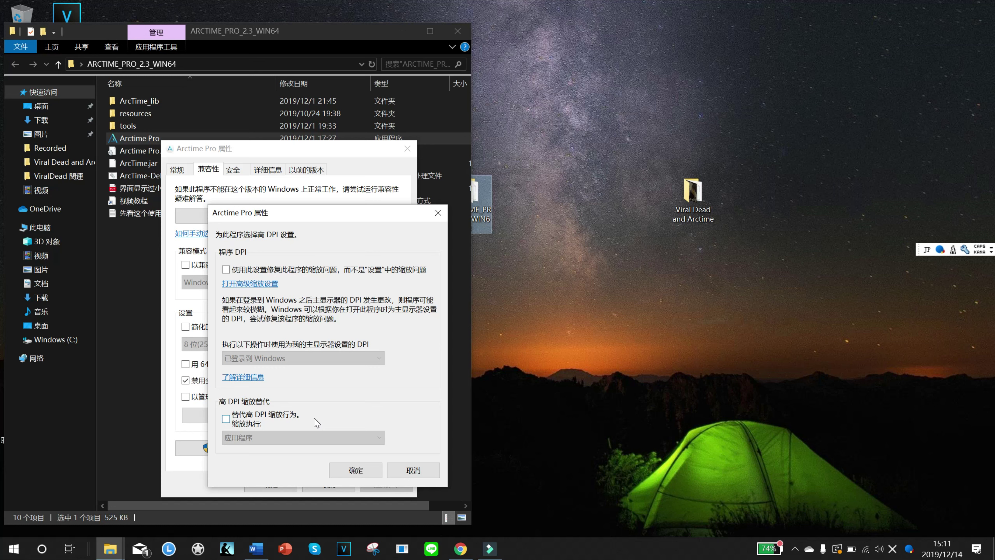
left_click(300, 422)
left_click(313, 441)
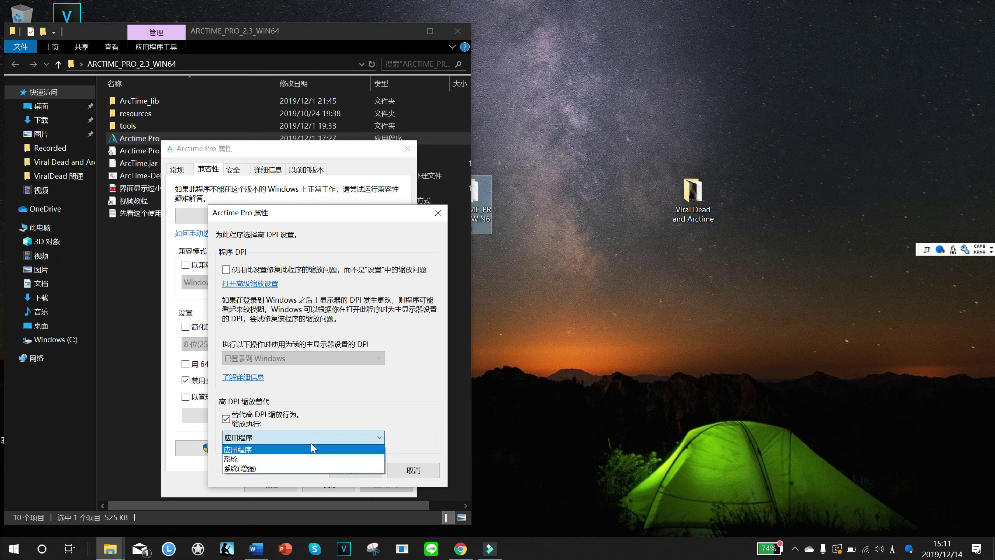
left_click(285, 455)
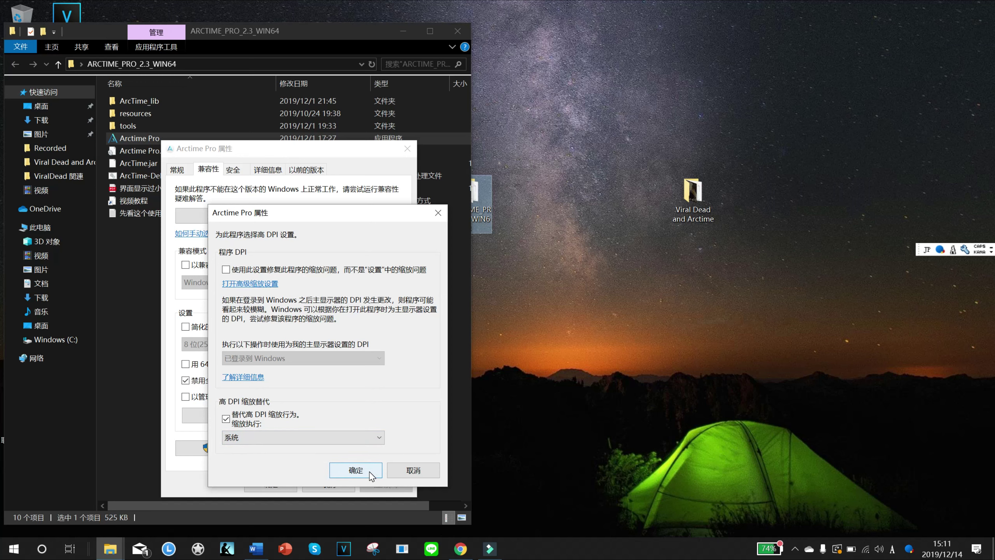
left_click(356, 470)
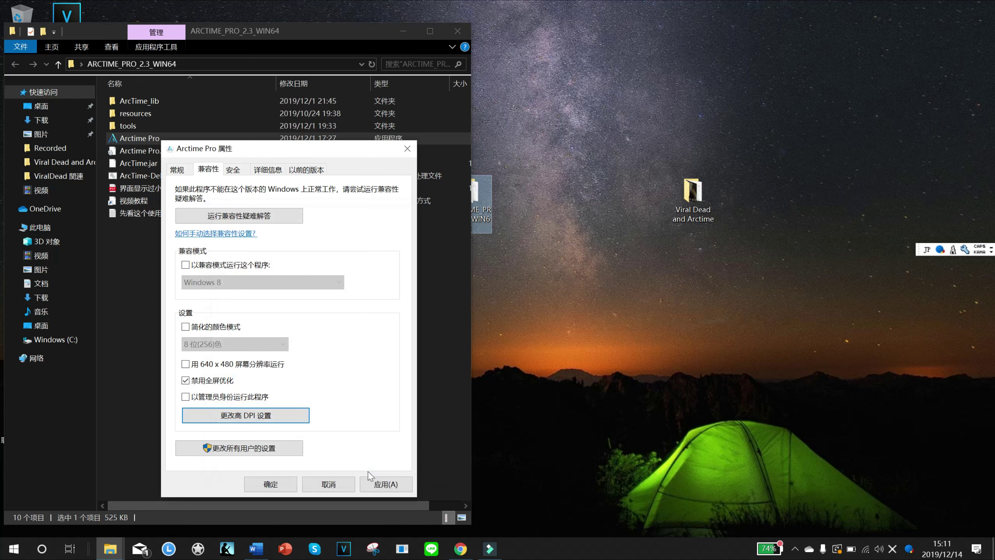
left_click(285, 489)
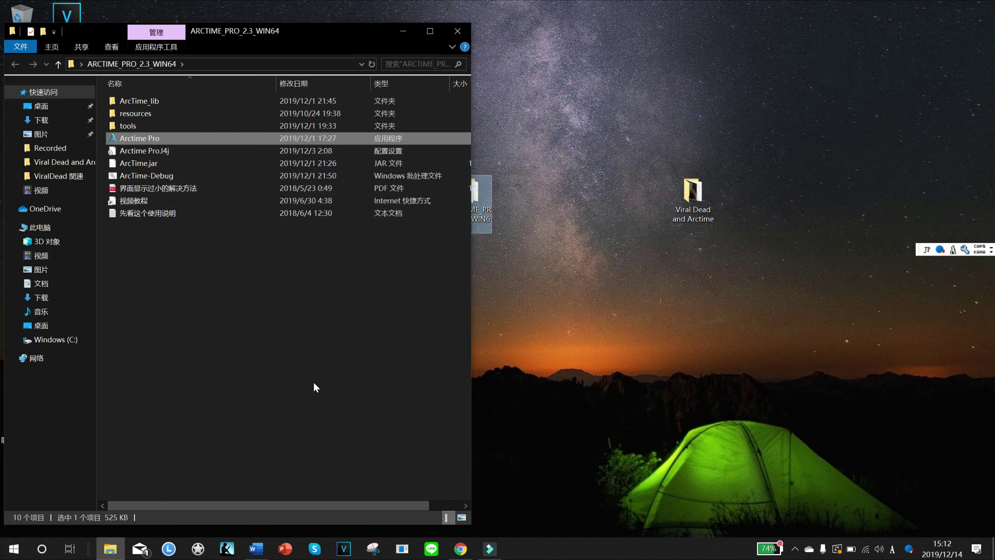
- Relaunch Arctime Pro and set its interface language to English in the preferences
double_click(197, 139)
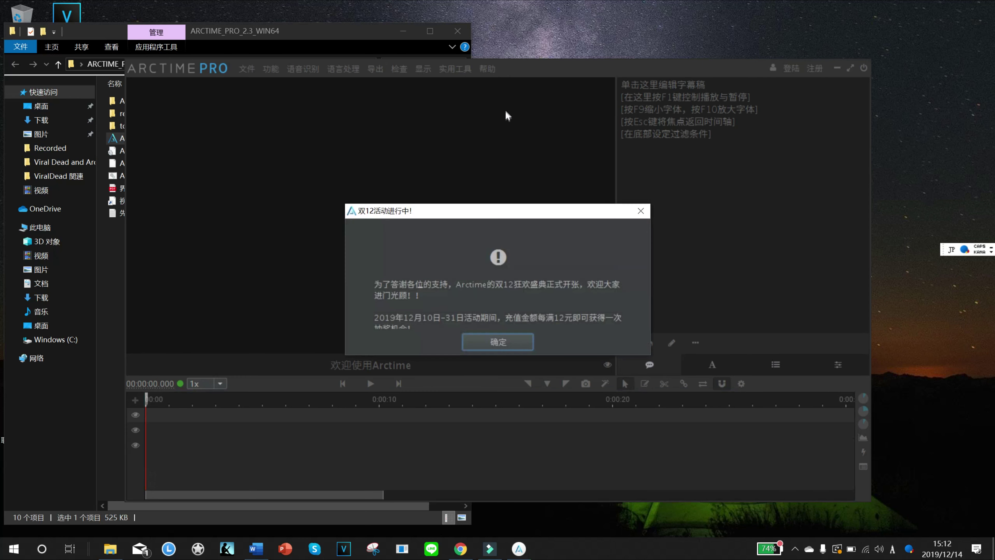
left_click(484, 339)
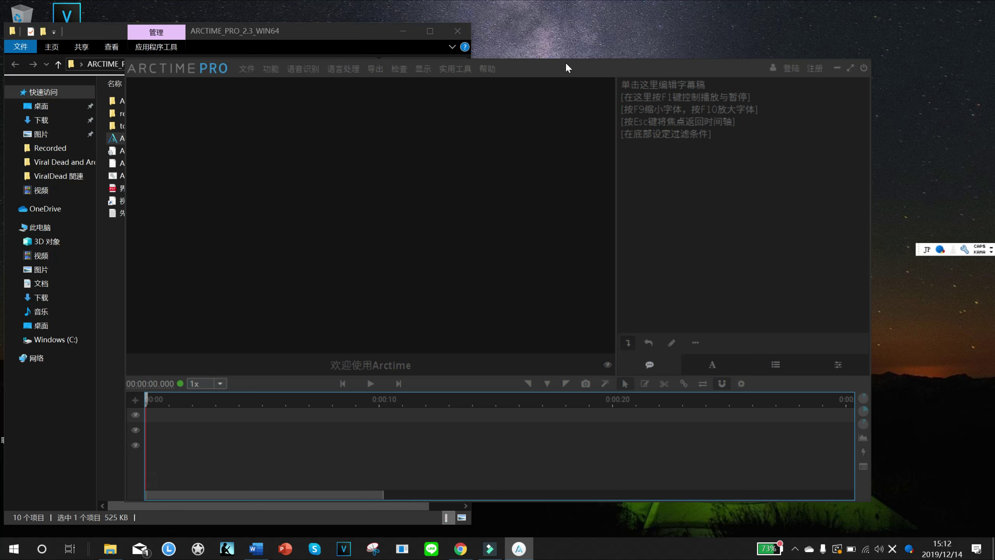
left_click(487, 70)
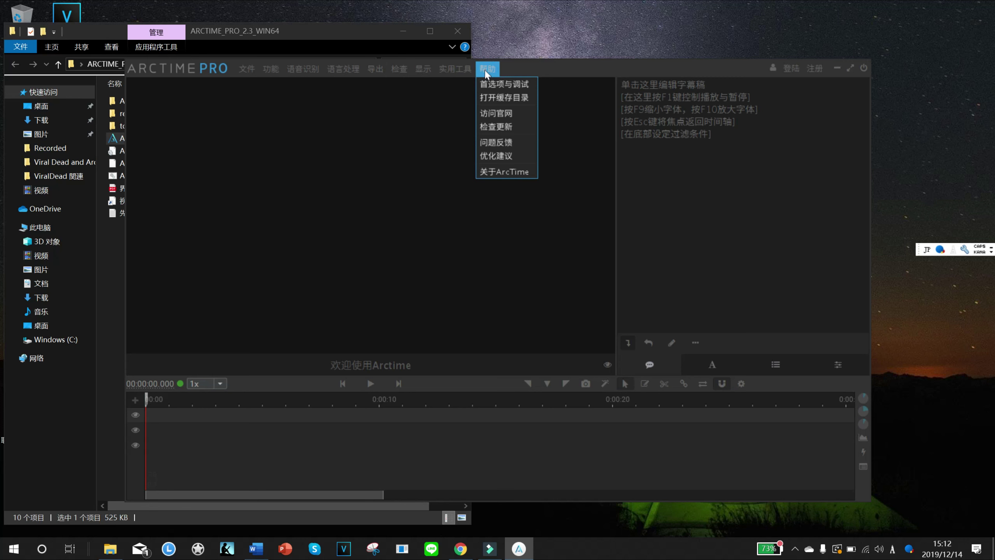
left_click(490, 85)
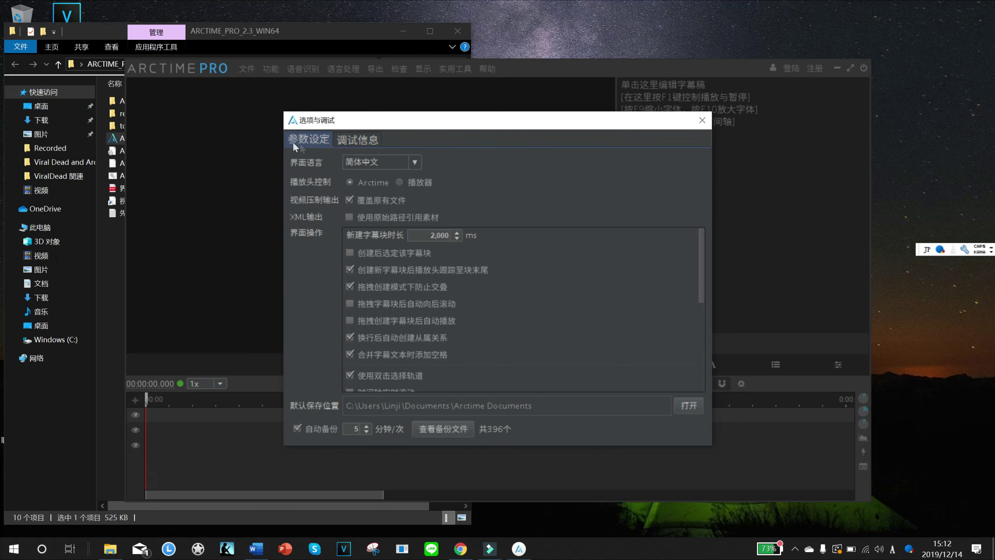
left_click(415, 162)
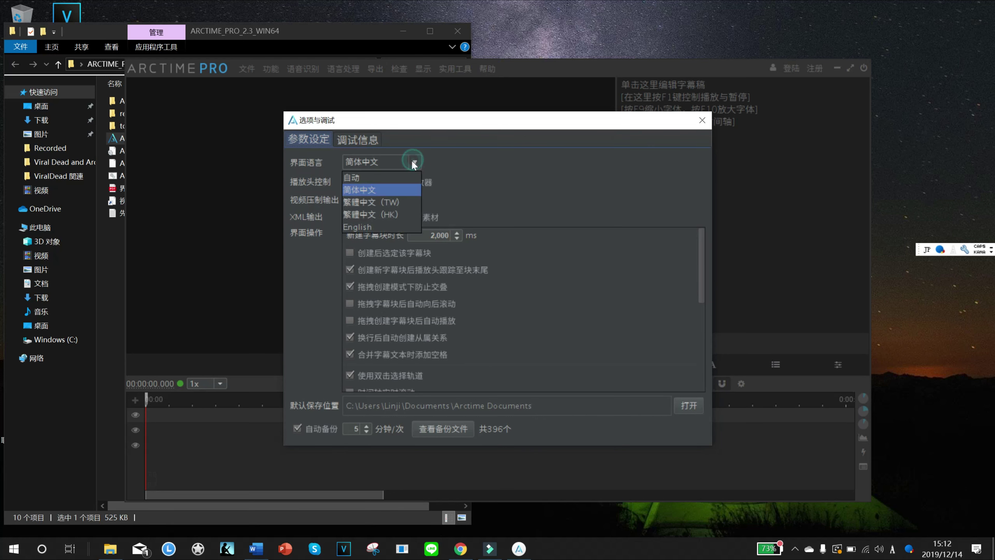
left_click(401, 227)
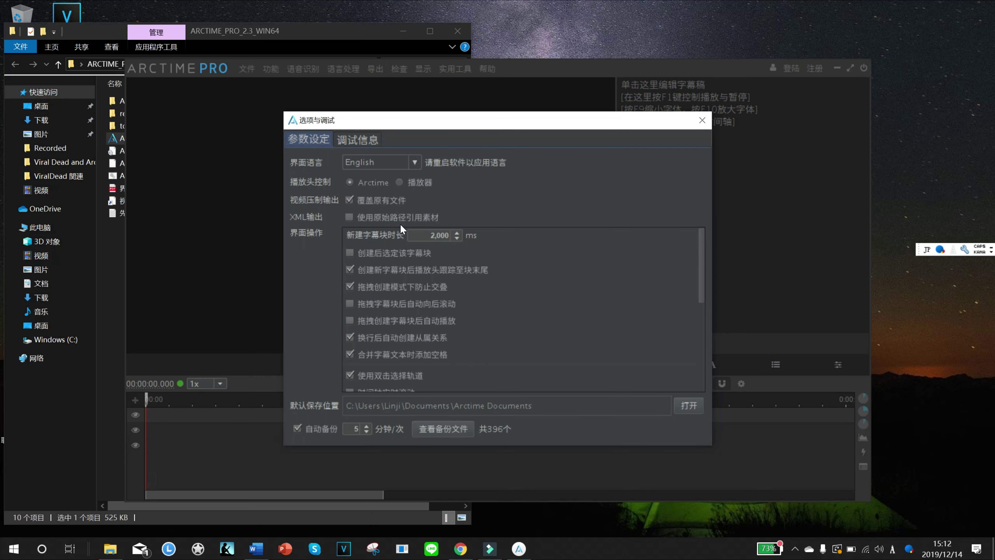
left_click(702, 121)
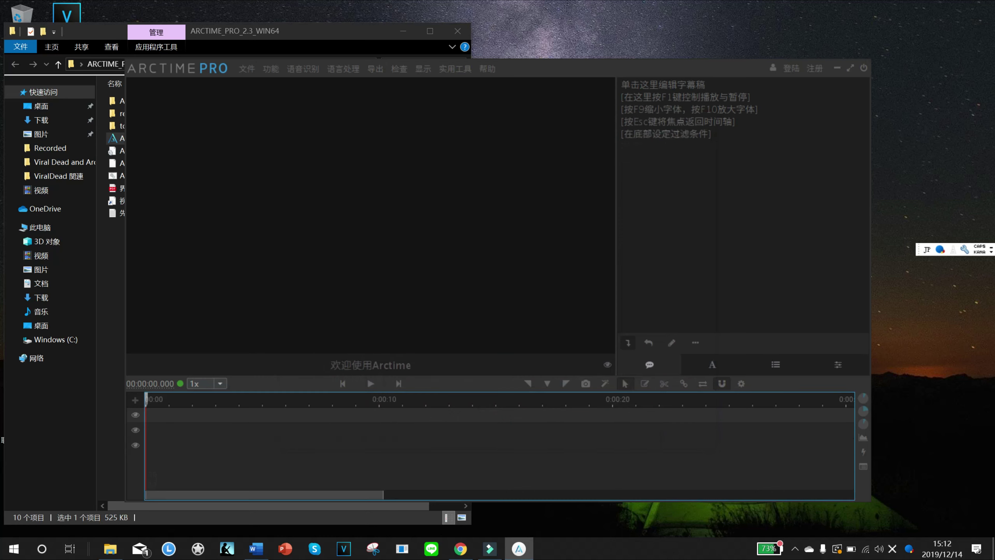
- Restart Arctime Pro to apply the new interface language and dismiss the promotional notice
left_click(864, 69)
double_click(221, 139)
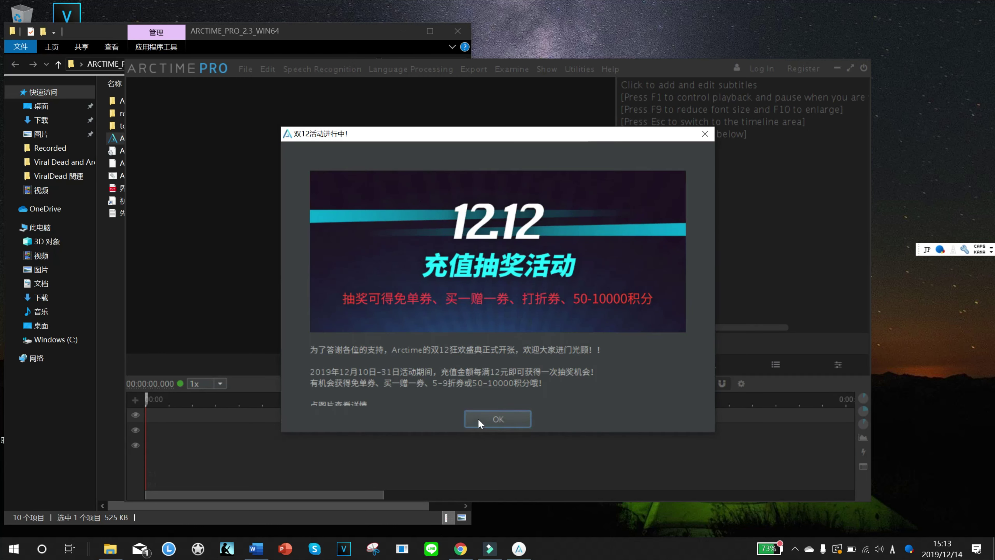
left_click(478, 422)
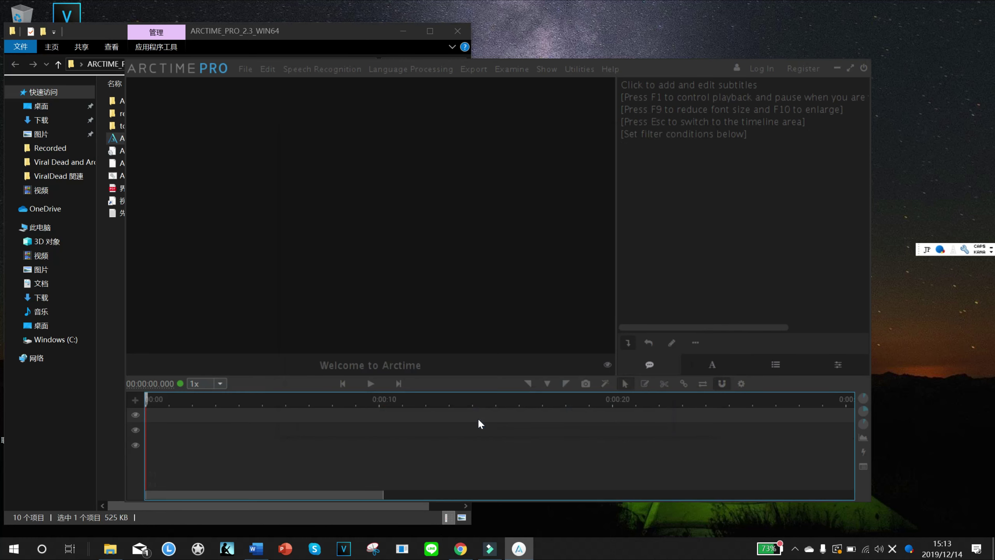
- Minimize the program folder window and reposition the Arctime window so the Viral Dead and Arctime desktop folder stays accessible
left_click(404, 31)
left_click_drag(662, 67, 406, 51)
left_click(686, 213)
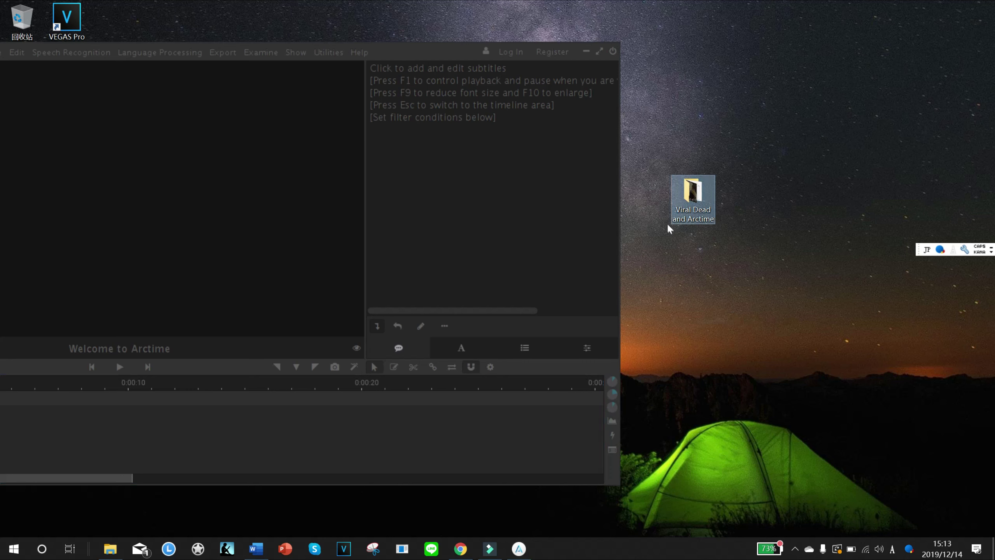
left_click_drag(405, 50, 443, 41)
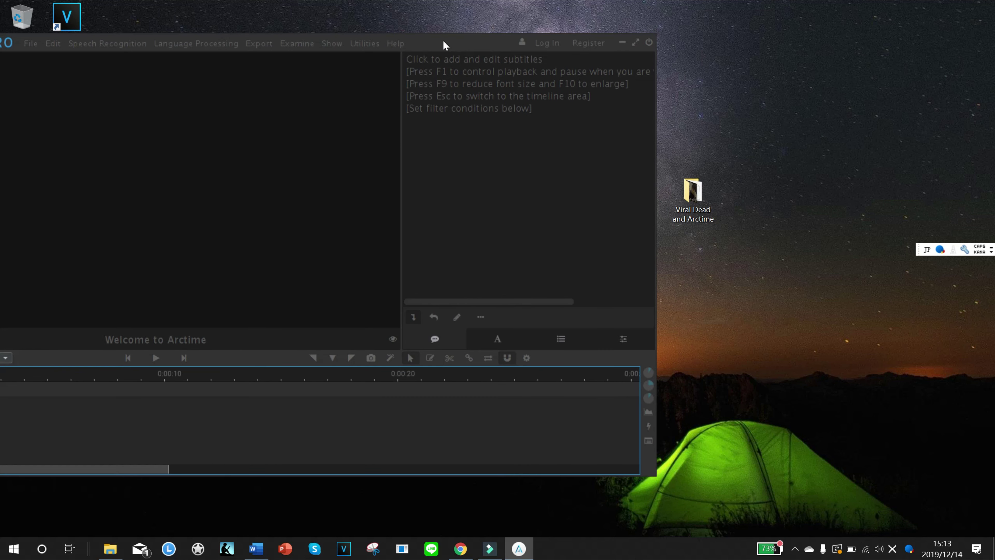
- Open the Viral Dead and Arctime folder beside the Arctime window and view the Viral Dead 字幕 subtitle text file
double_click(686, 211)
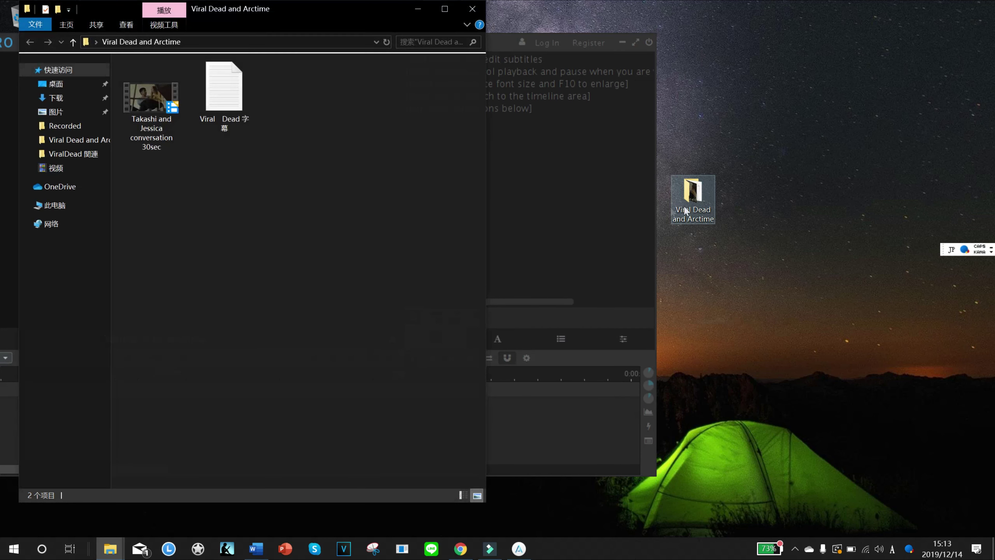
left_click_drag(291, 8, 828, 54)
left_click(691, 140)
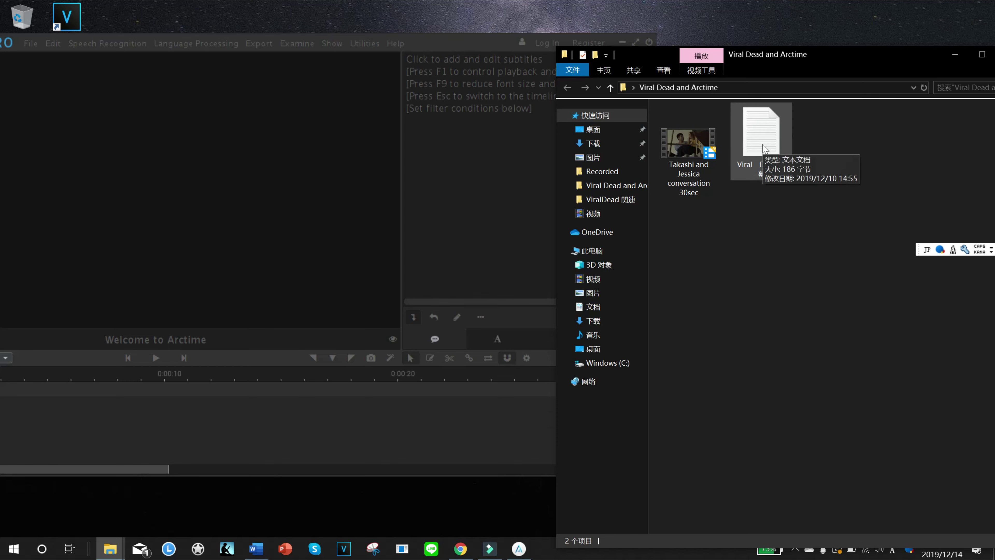
double_click(763, 149)
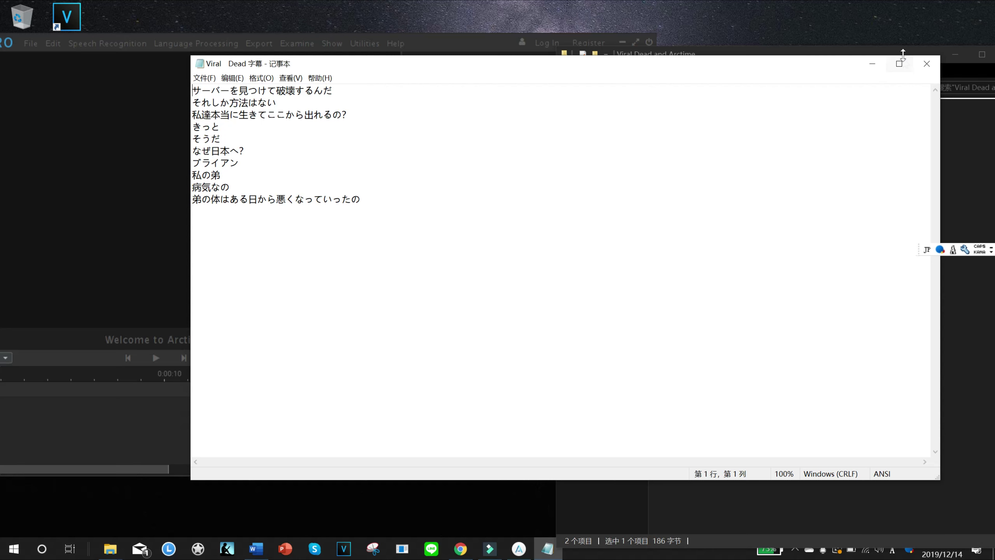
- Close the subtitle text file and load the 30-second conversation video from the folder into Arctime
left_click(930, 63)
left_click_drag(671, 148, 151, 201)
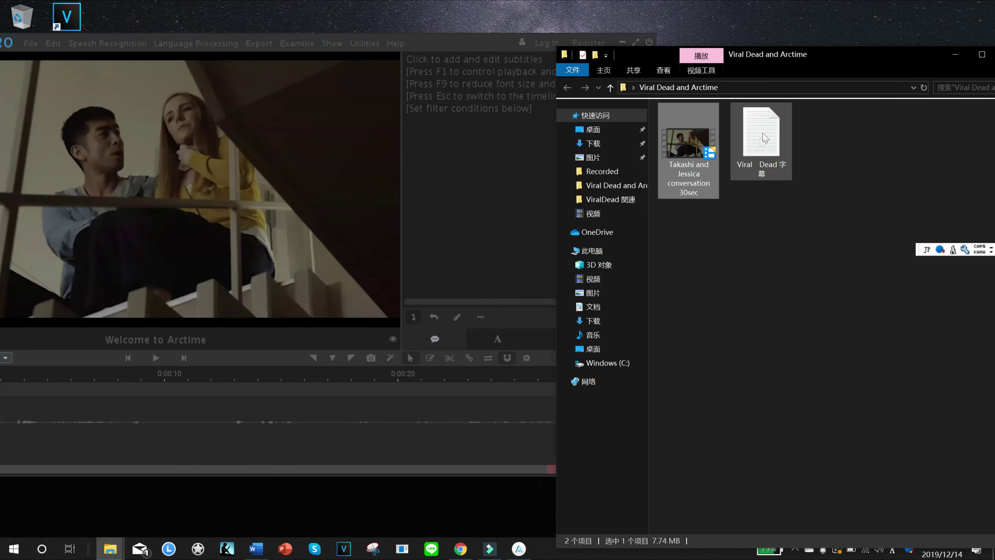
- Start importing the Viral Dead 字幕 text file into Arctime as a single-language subtitle draft
left_click(765, 144)
left_click_drag(763, 142, 261, 210)
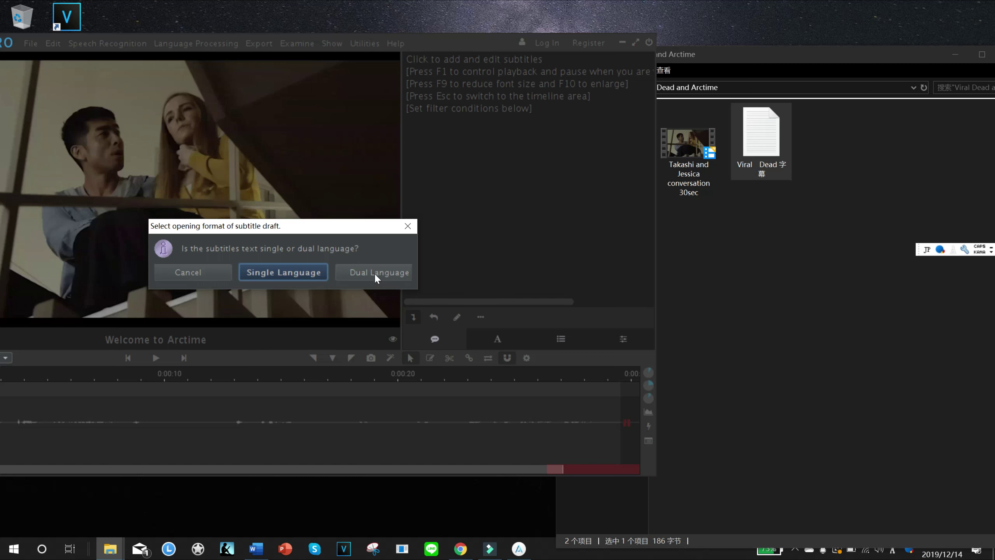
left_click(287, 276)
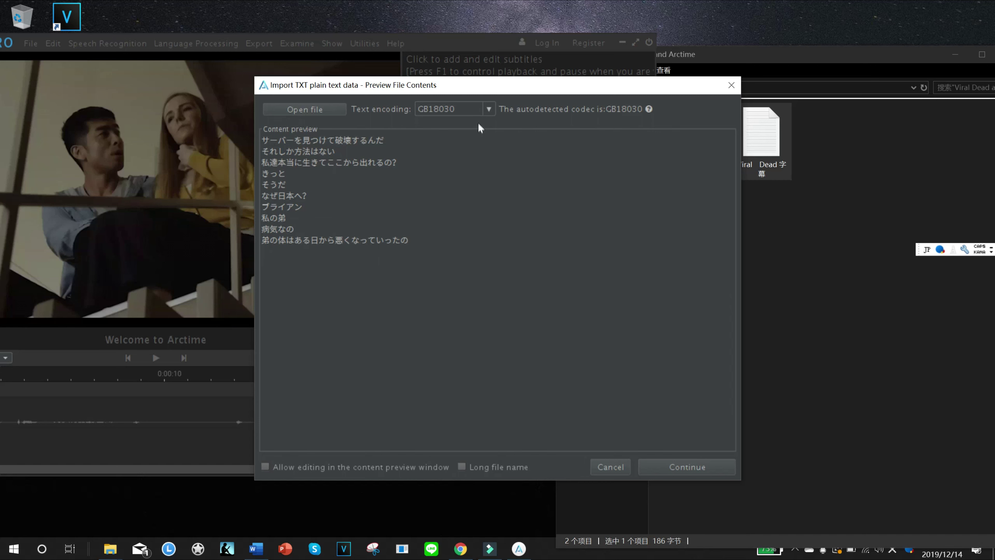
- Preview the subtitle text with the windows-1252 encoding and return the encoding to GB18030
left_click(488, 109)
left_click(477, 198)
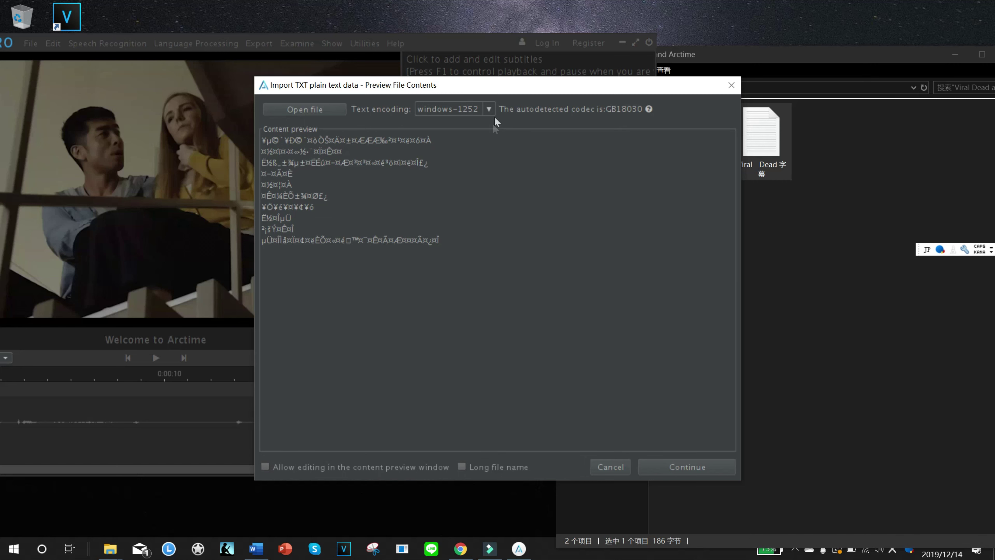
left_click(489, 110)
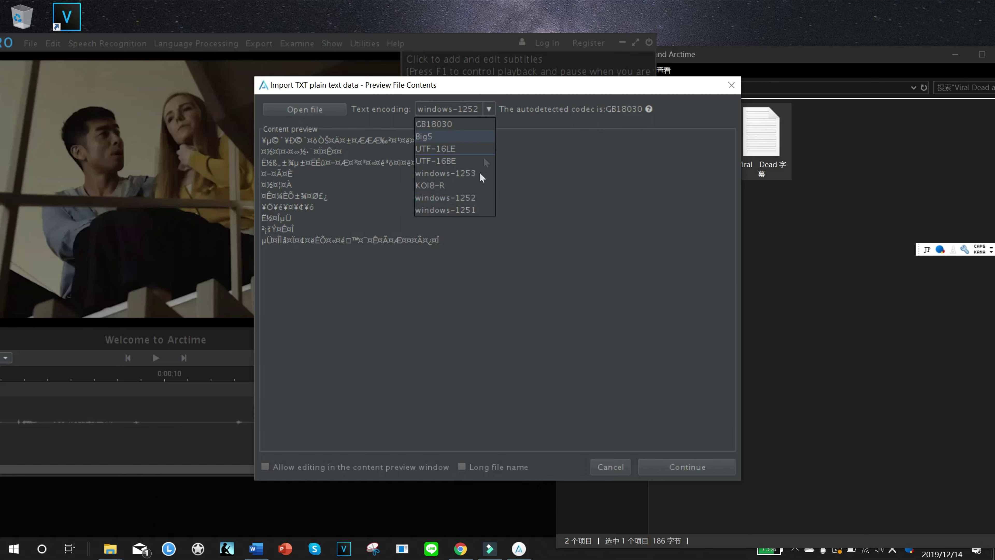
left_click(459, 197)
left_click(489, 111)
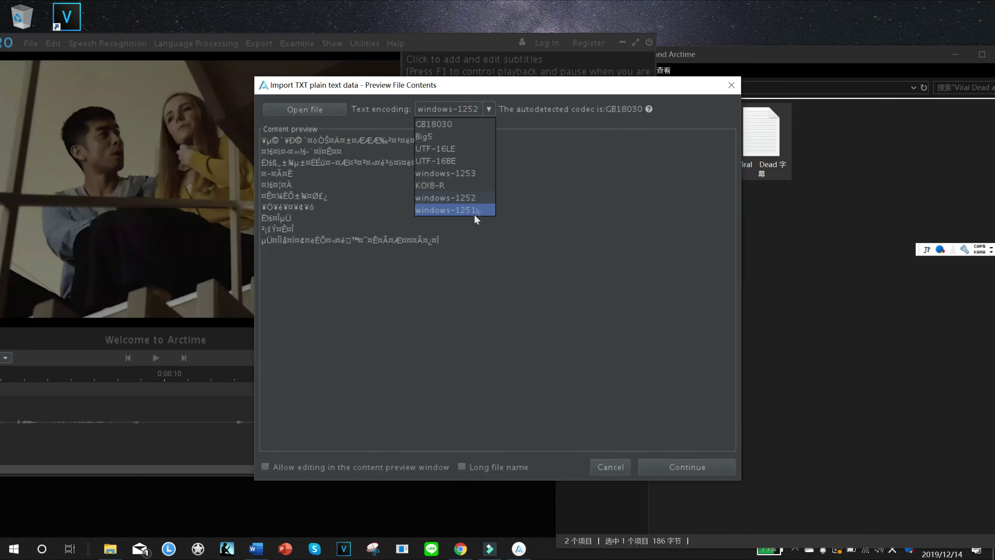
left_click(438, 128)
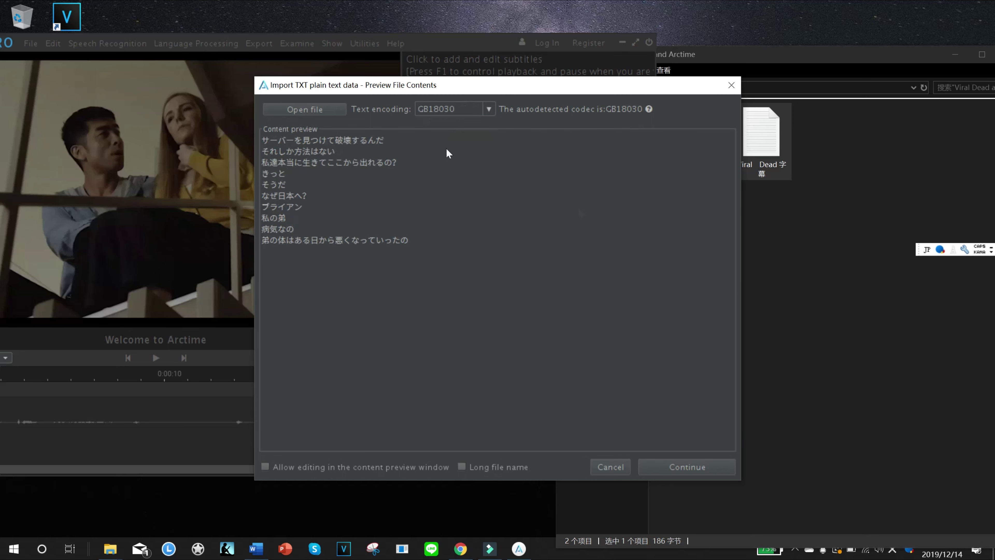
- Complete the subtitle text import and maximize the Arctime window
left_click(665, 466)
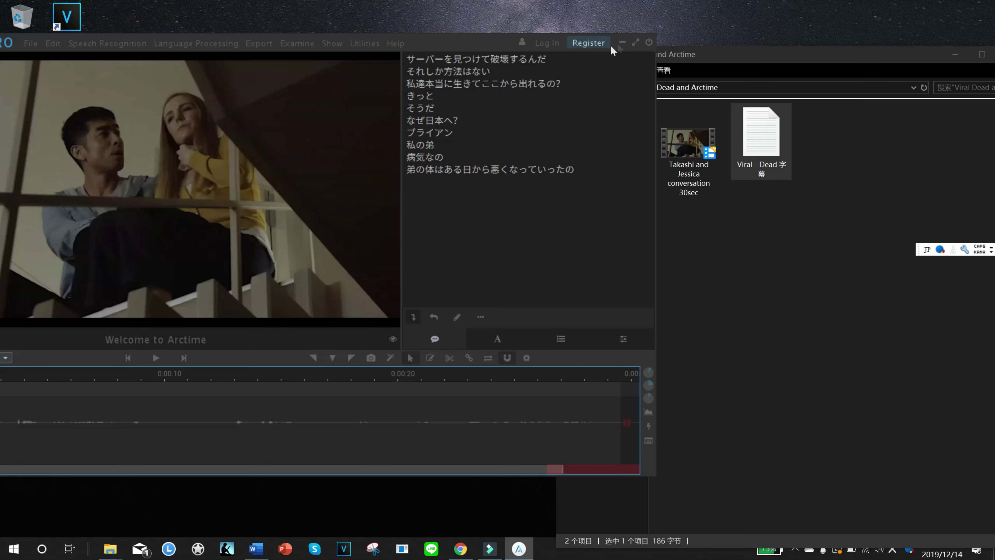
left_click(635, 42)
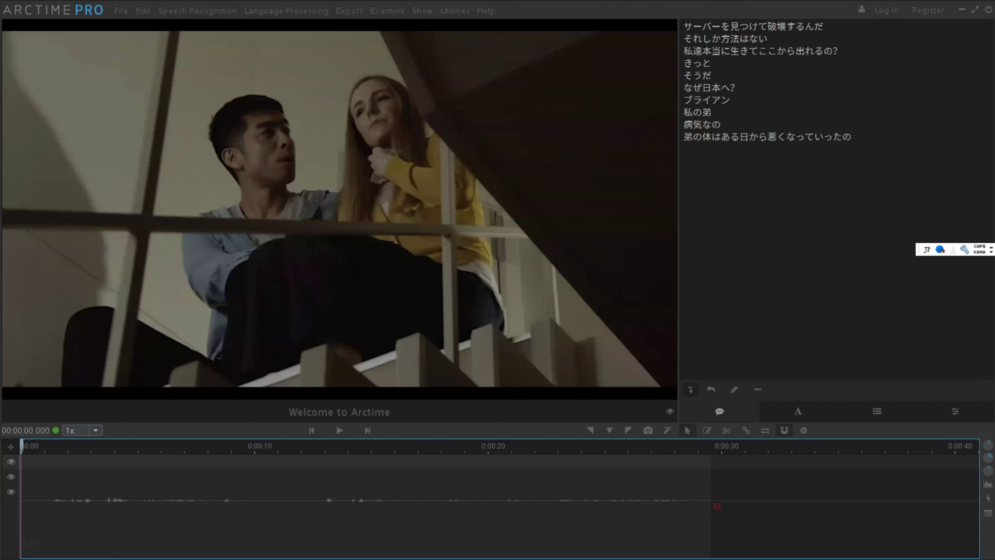
- Place the first four subtitle lines on the timeline in time with playback, between about 1 and 9 seconds, using the Quick Drag & Drop Creation Tool
left_click(707, 430)
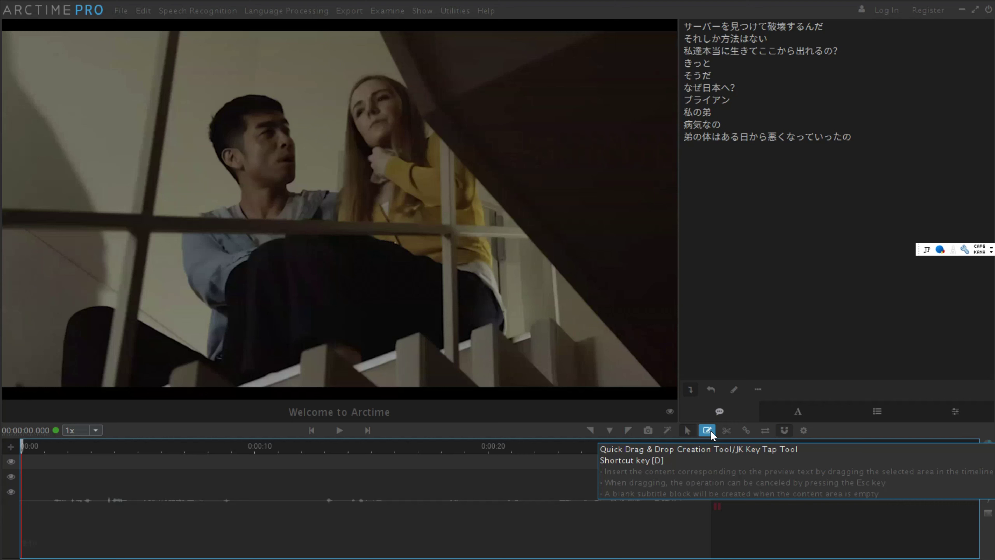
left_click(710, 430)
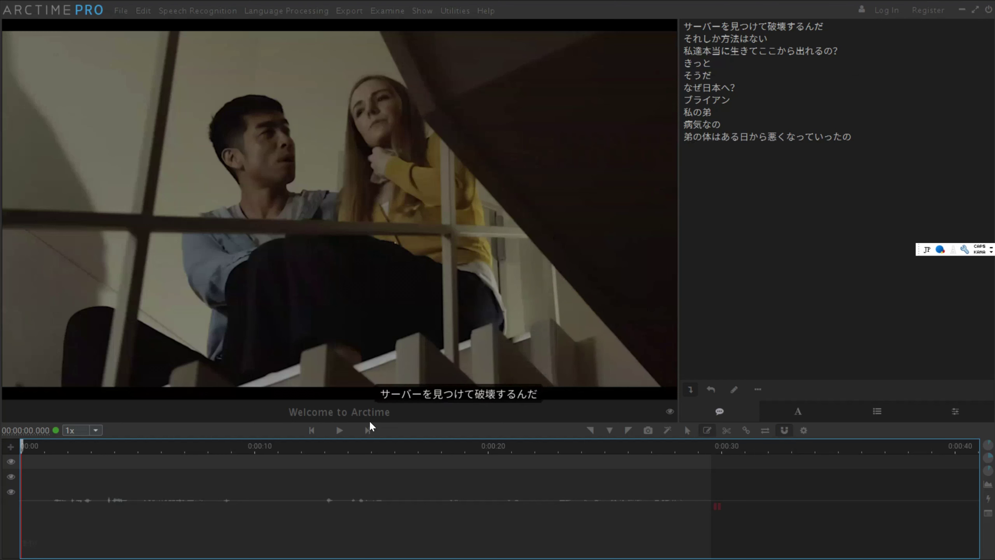
left_click(350, 432)
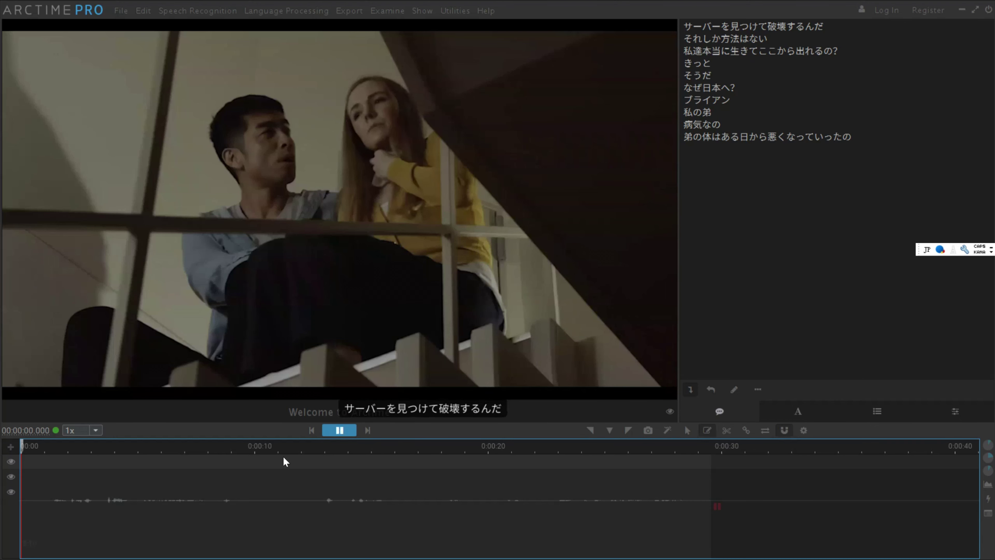
left_click_drag(68, 522, 251, 513)
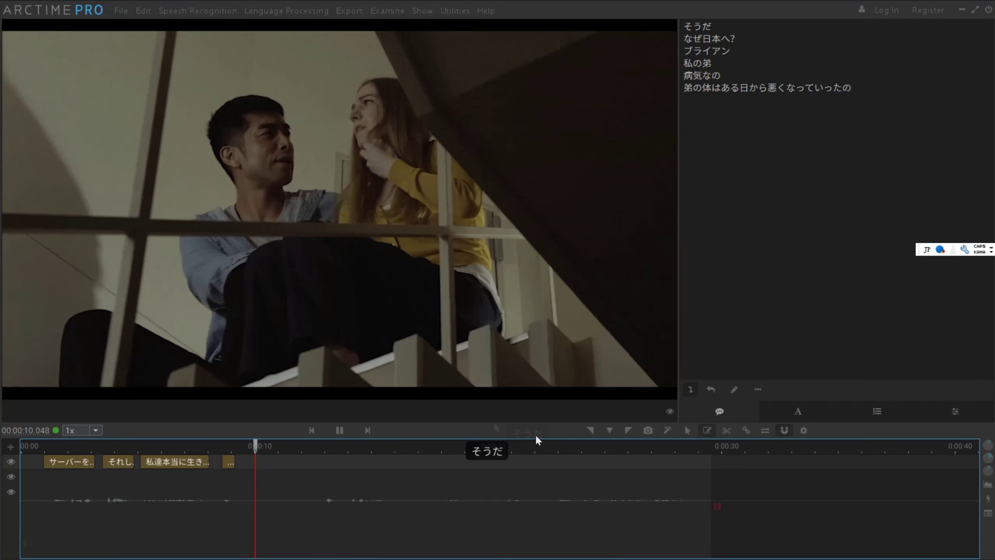
left_click(339, 430)
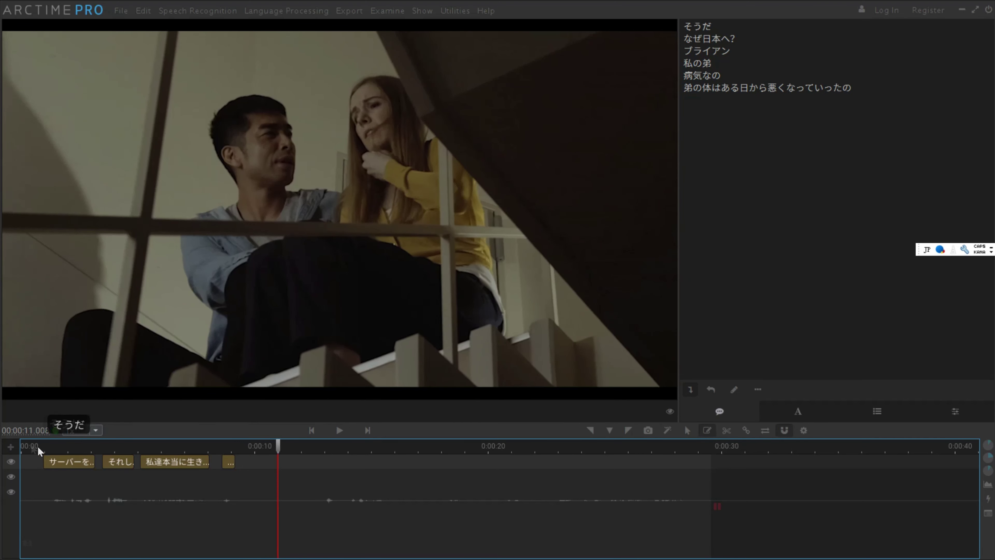
- Replay the video from the start and place the lines そうだ through 私の弟 between about 13 and 19 seconds
left_click(23, 445)
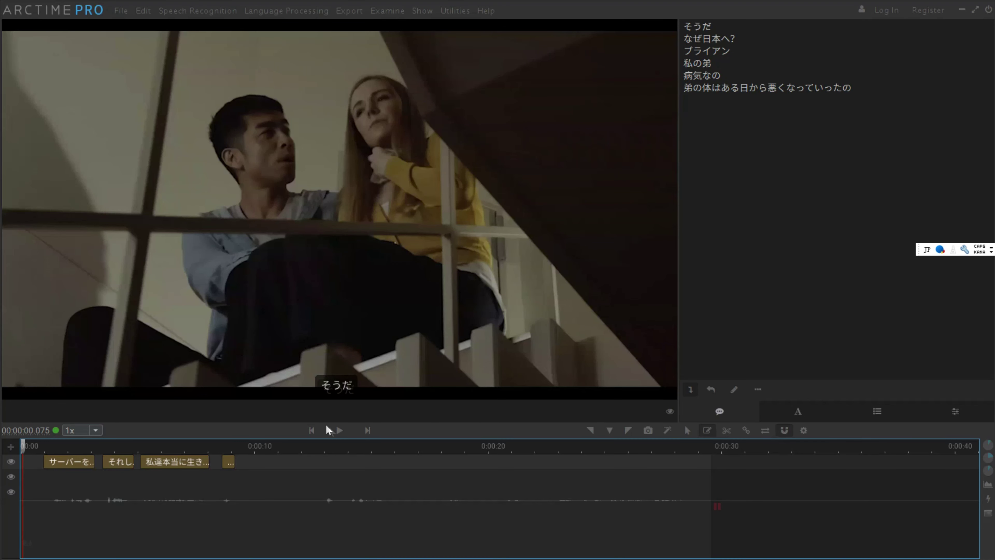
left_click(339, 430)
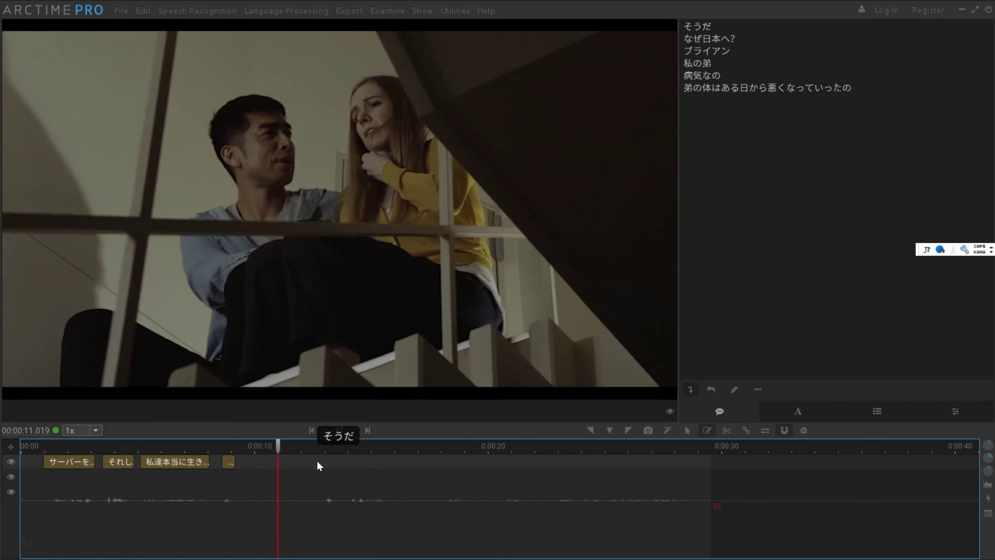
left_click_drag(318, 460, 467, 461)
left_click(340, 430)
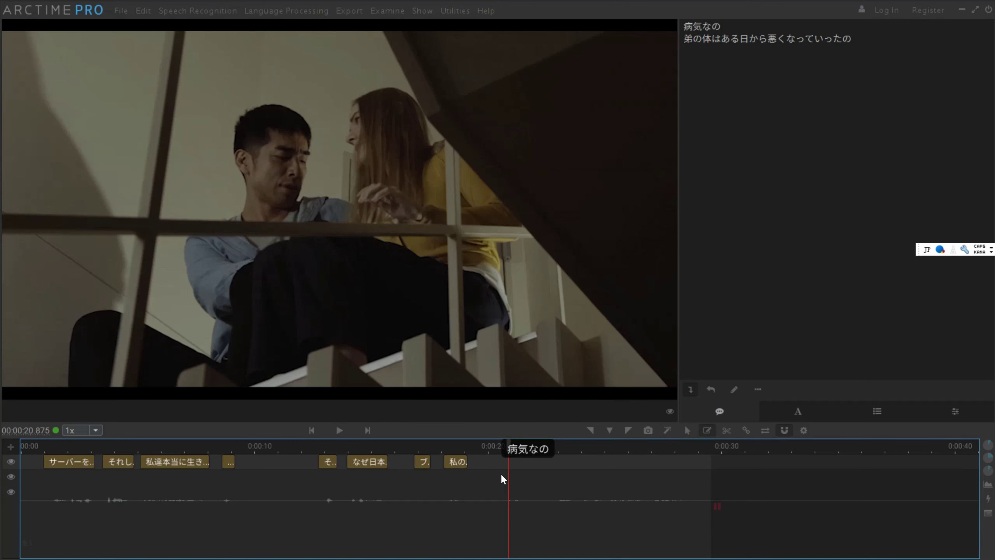
- Create a blank two-second subtitle block after the 私の弟 block and position its start at about 20.5 seconds
left_click_drag(509, 444, 522, 441)
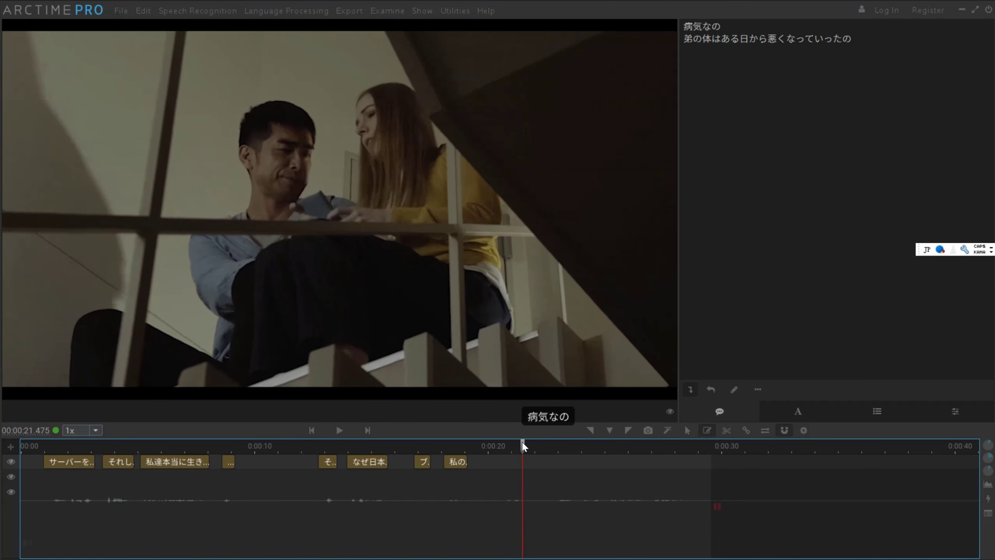
key("j")
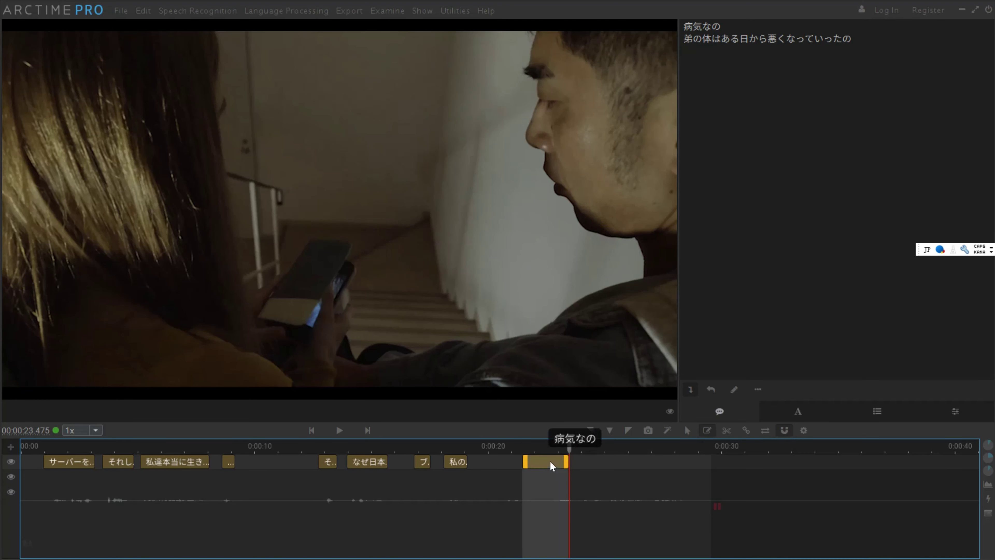
left_click_drag(548, 462, 525, 467)
- Switch to Japanese input and enter 病気なの as the text of the blank subtitle block
double_click(522, 464)
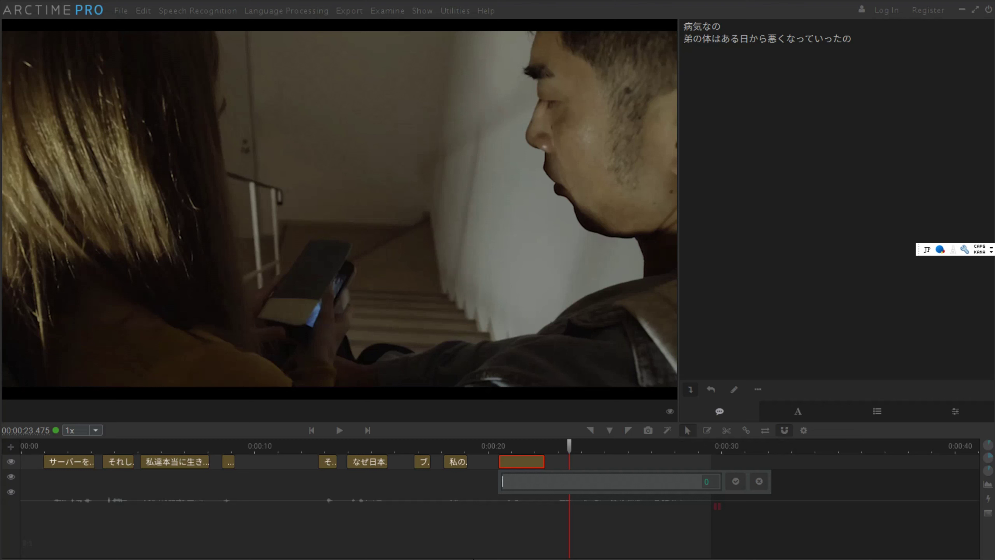
key("alt+shift")
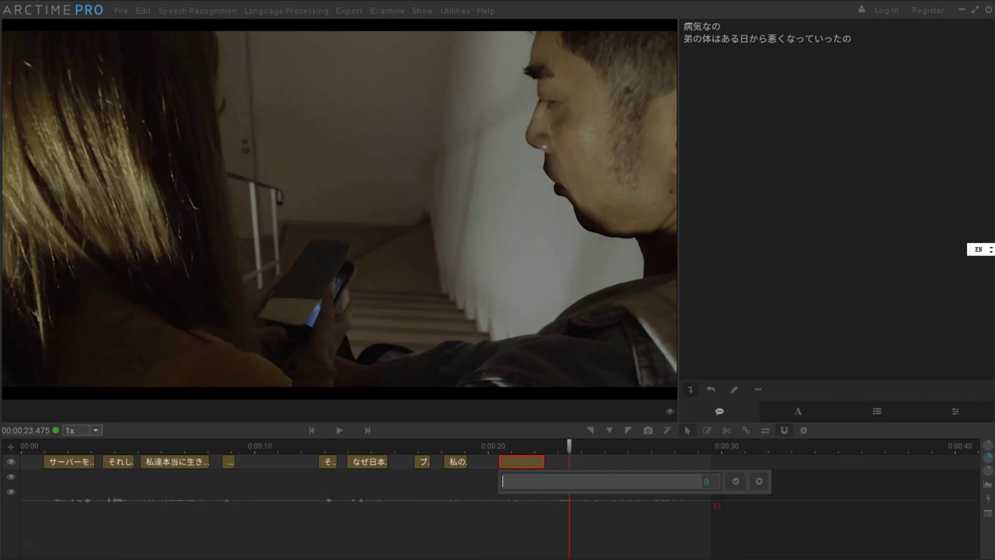
key("alt+shift")
key("alt+shift")
key("alt+shift")
key("alt+shift")
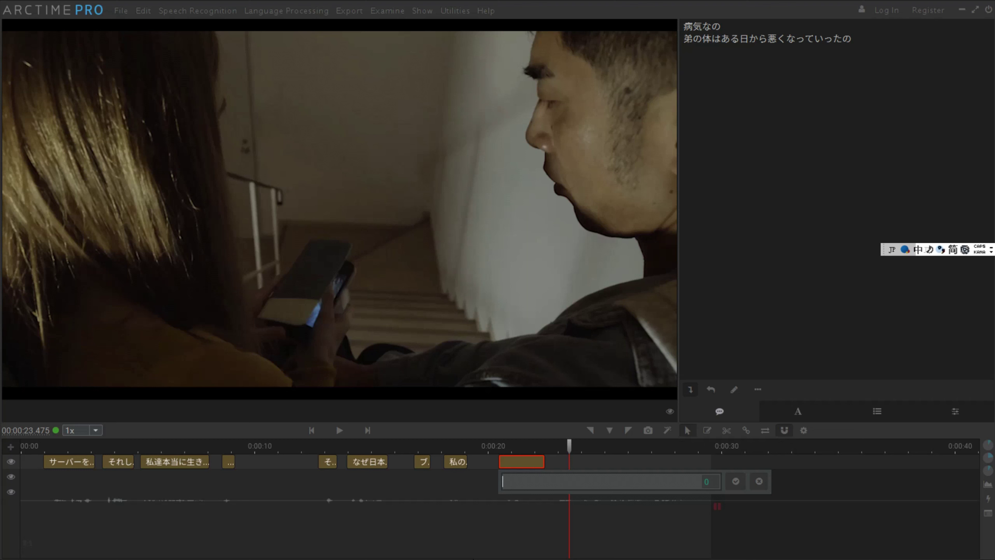
type("b")
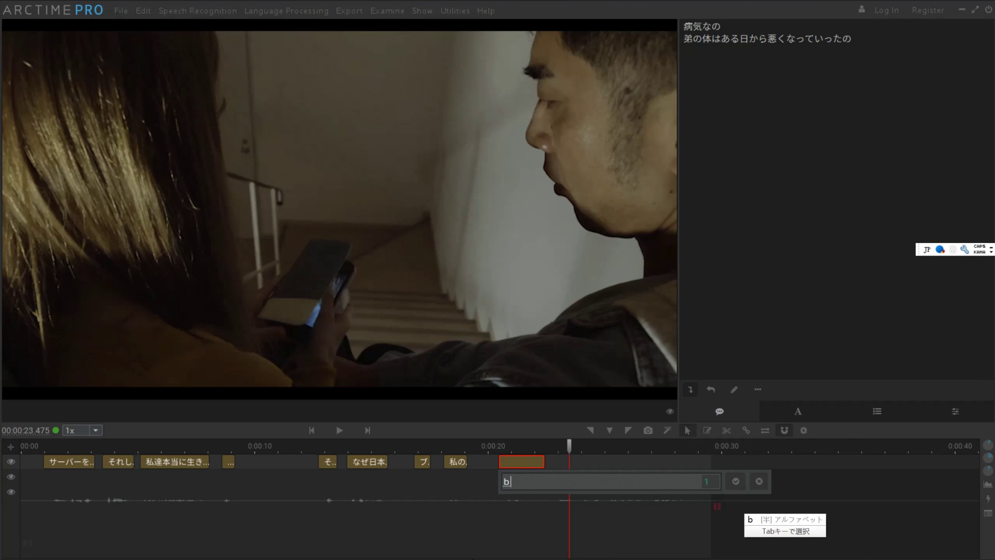
type("youkina")
key("Tab")
key("Return")
key("Return")
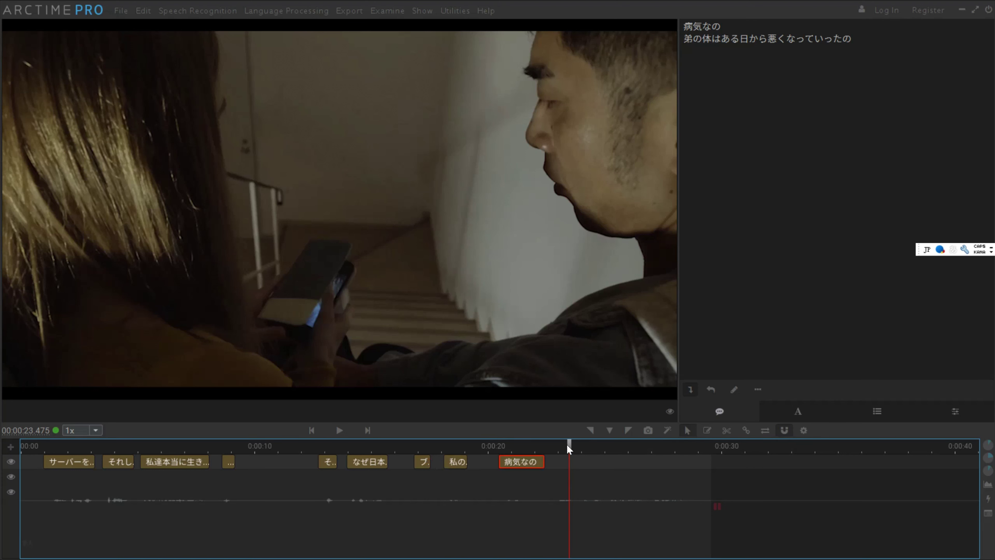
- Play the video from about 19.8 seconds and adjust the 病気なの block to start slightly earlier, at about 20.2 seconds
left_click_drag(570, 447, 483, 447)
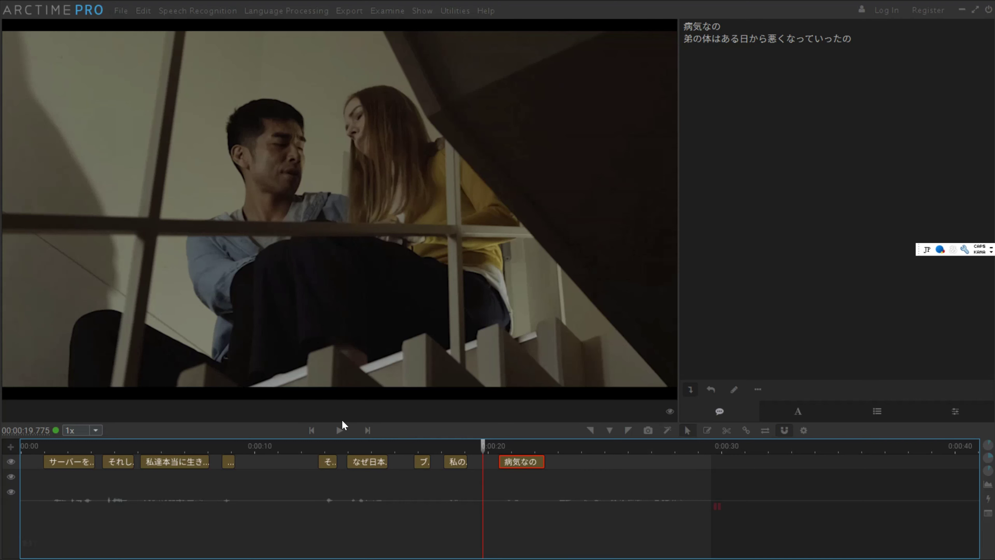
left_click(340, 430)
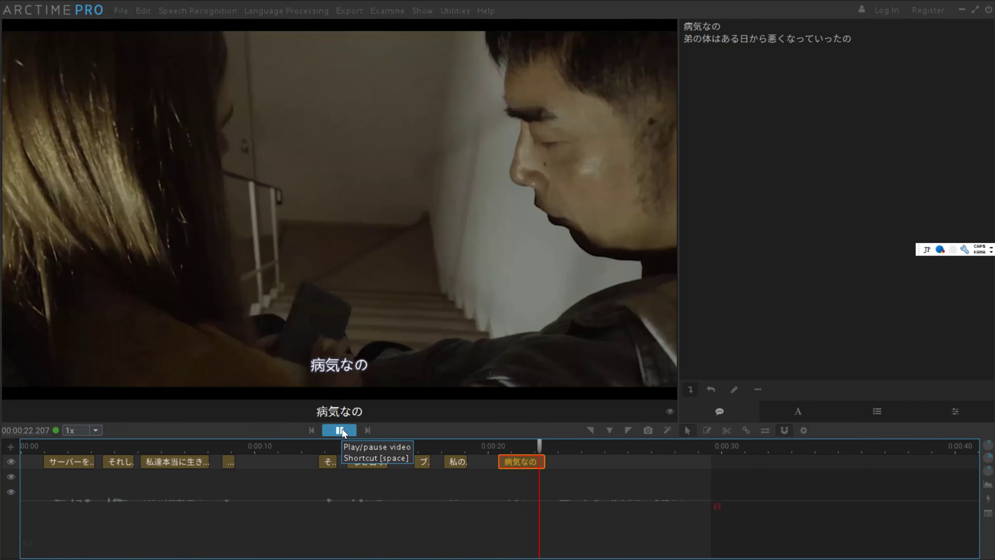
left_click(342, 428)
mouse_move(519, 462)
left_mouse_down()
mouse_move(635, 455)
mouse_move(511, 461)
mouse_move(535, 462)
left_mouse_up()
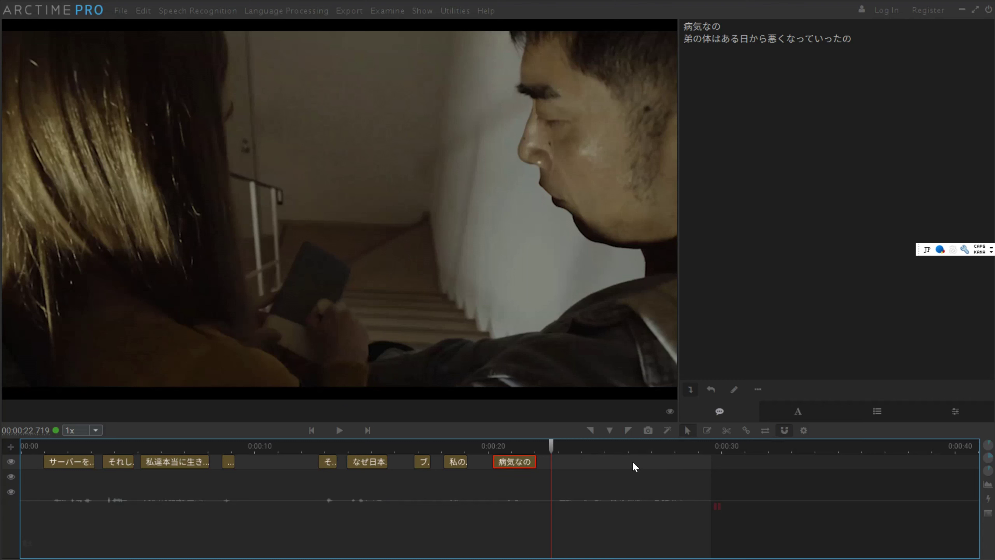
- Add a blank subtitle block after 病気なの, spanning about 22.7 to 26.8 seconds on the timeline
key("Return")
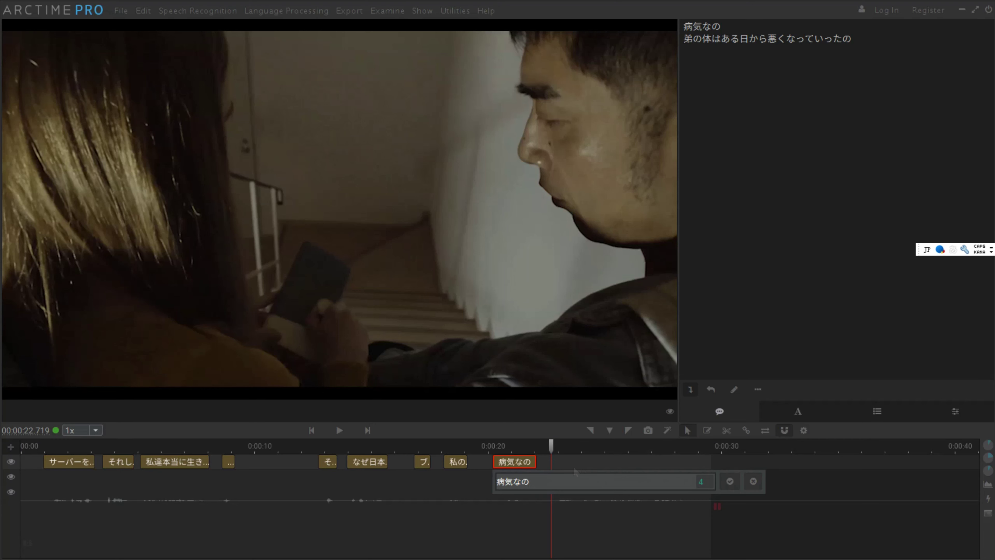
left_click(571, 464)
left_click_drag(554, 462, 645, 460)
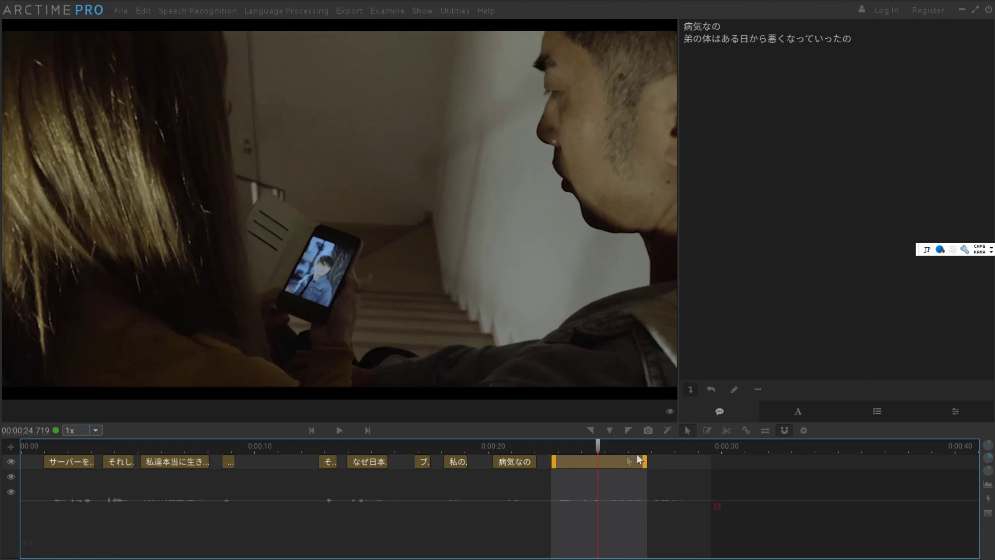
- Enter 弟の体はある日から悪くなっていったの in the blank block and play the video back from about 20.5 seconds
double_click(612, 461)
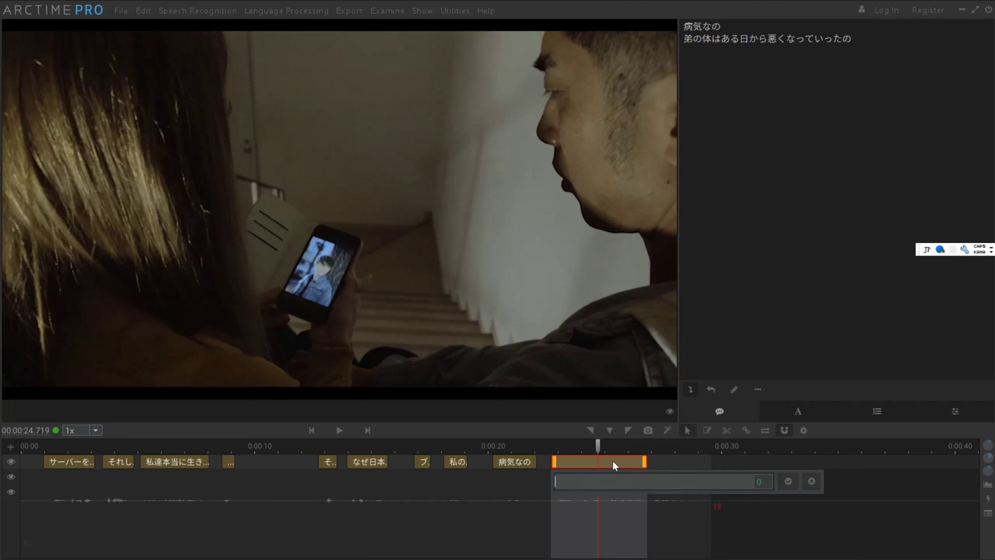
type("お")
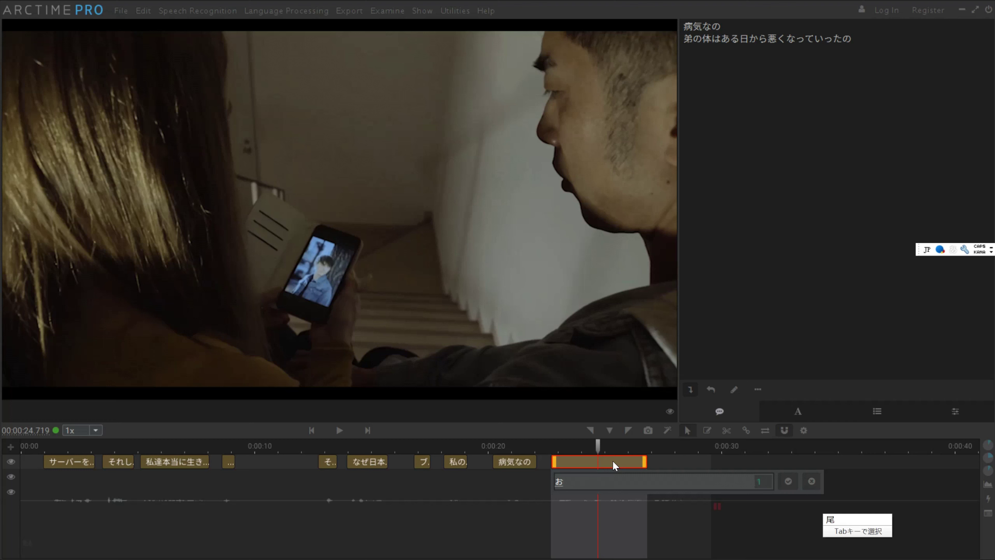
type("とうと")
key("space")
type("nokaradaha")
key("space")
key("Return")
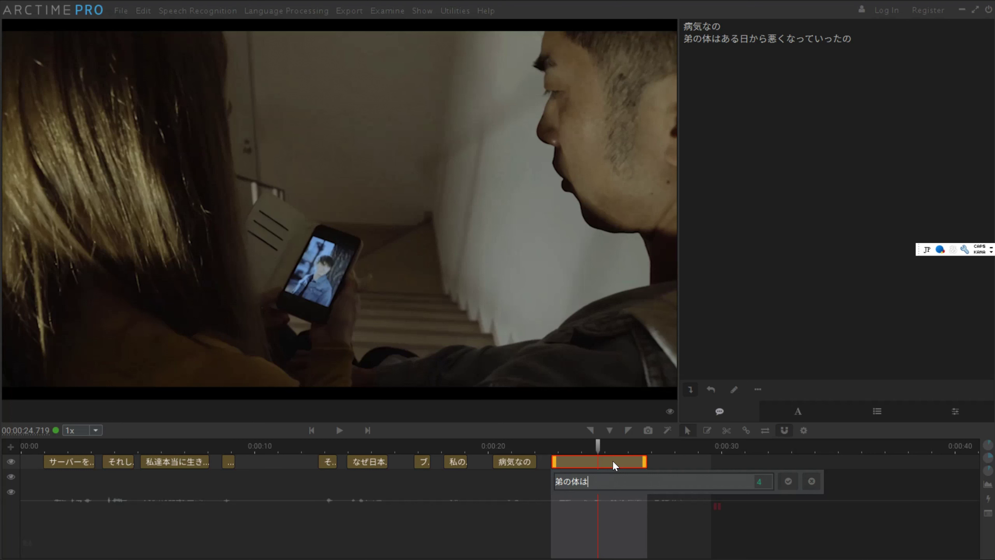
type("ahu")
key("BackSpace")
type("ruhikara")
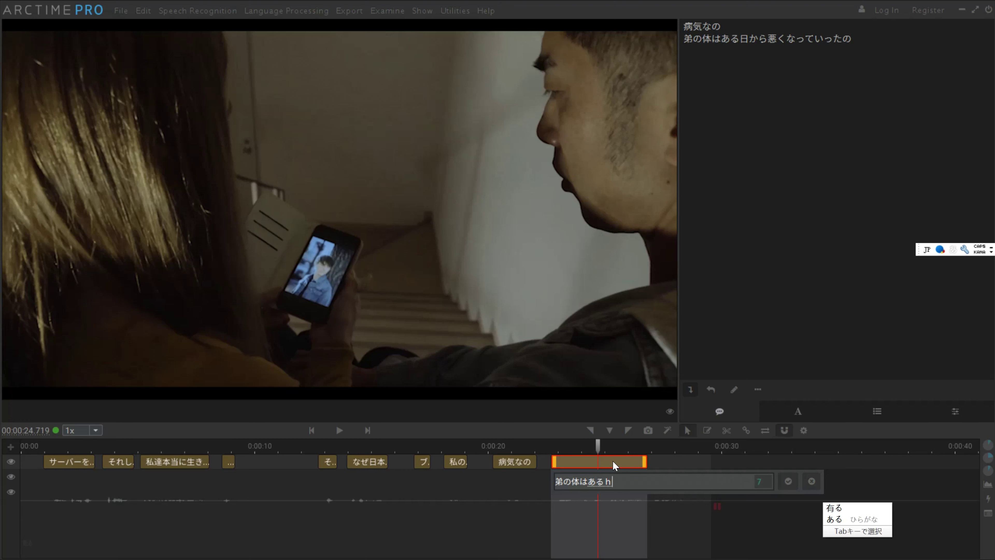
key("space")
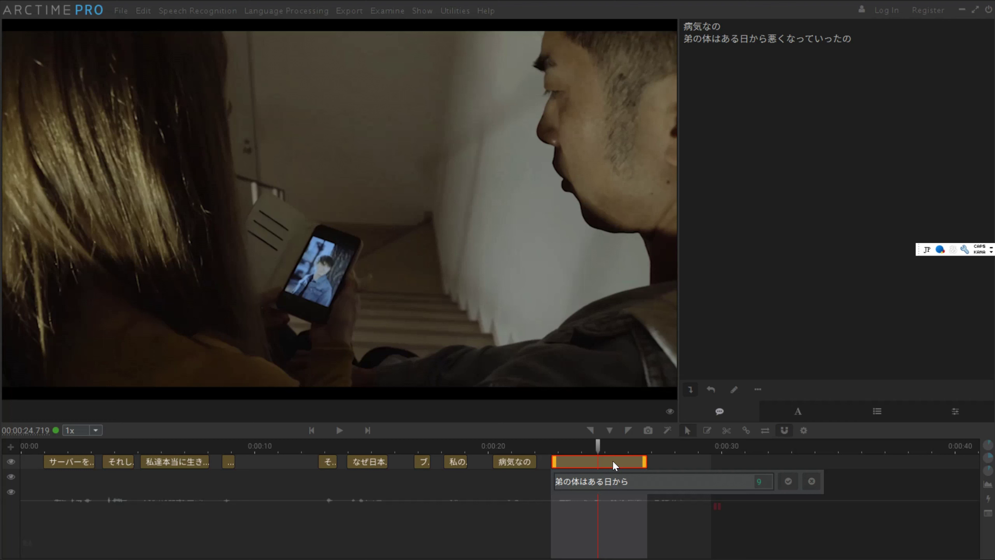
type("warukunatte")
key("space")
key("Return")
type("ittano")
key("Return")
key("Return")
left_click_drag(596, 452, 499, 446)
left_click(336, 427)
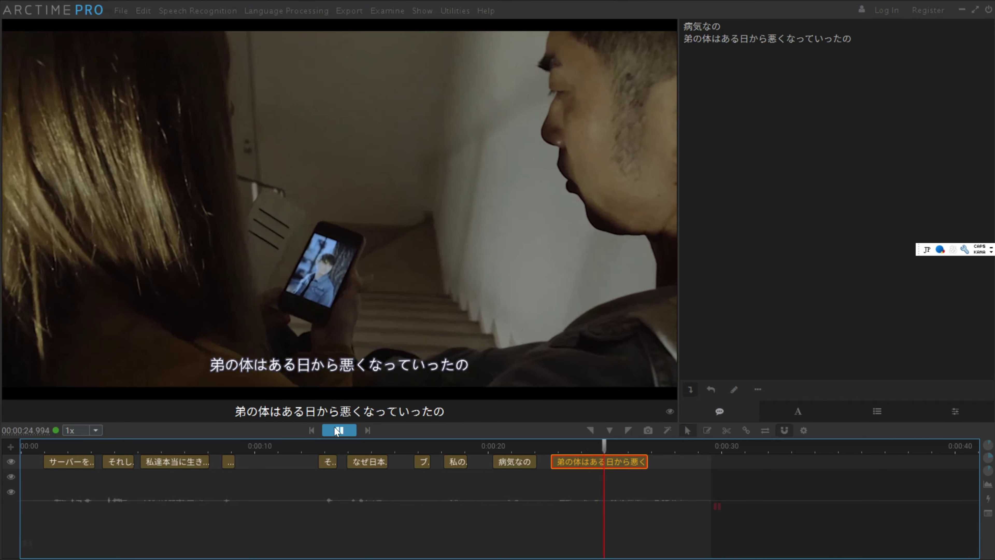
- Play back the last subtitle line and stop the video at about 26.7 seconds
left_click(335, 427)
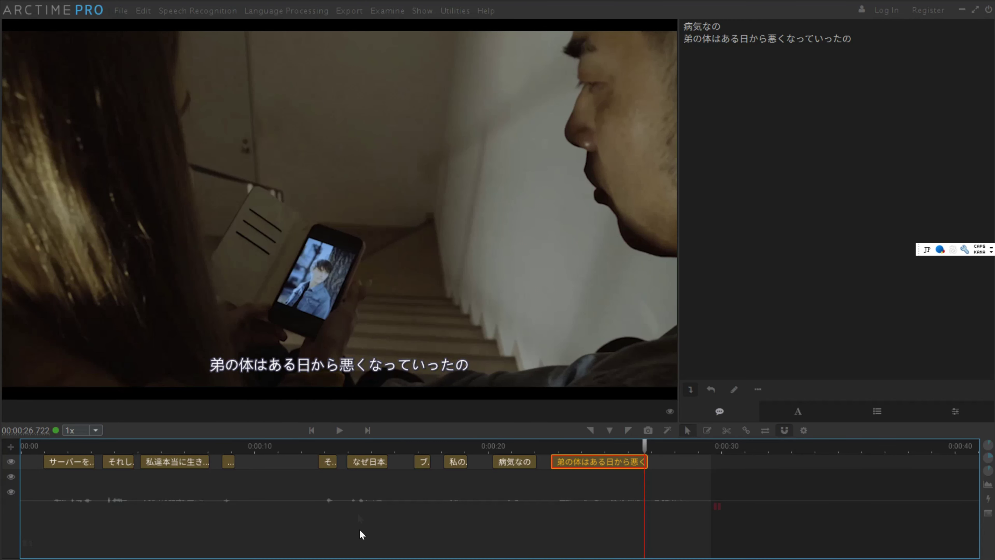
left_click(363, 462)
left_click(340, 463)
- Create a new ASS subtitle style named Green
left_click(813, 413)
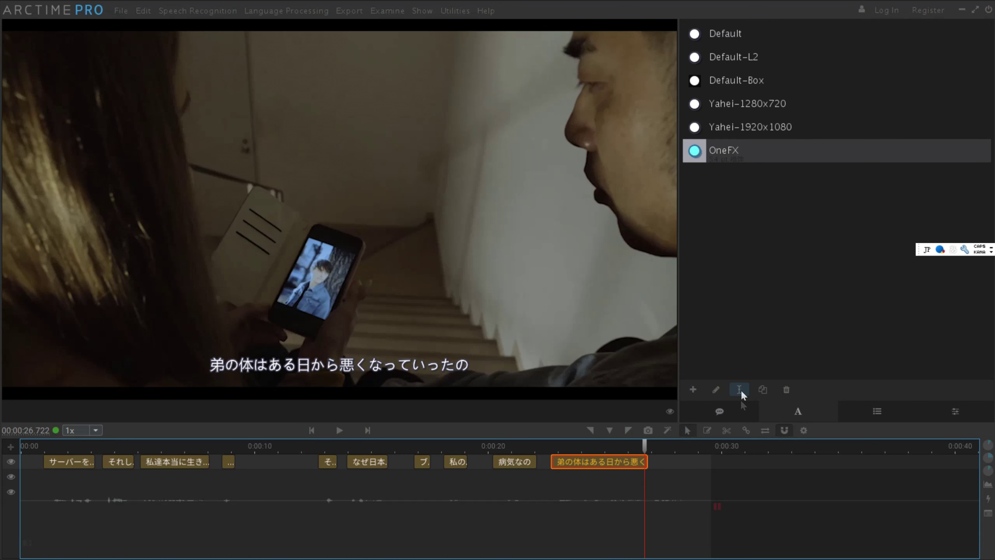
left_click(693, 389)
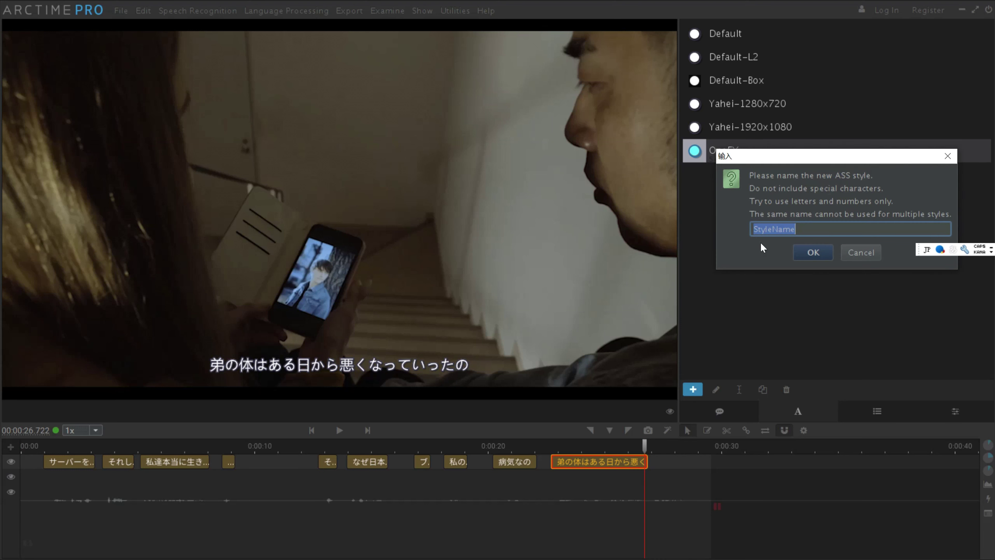
type("G")
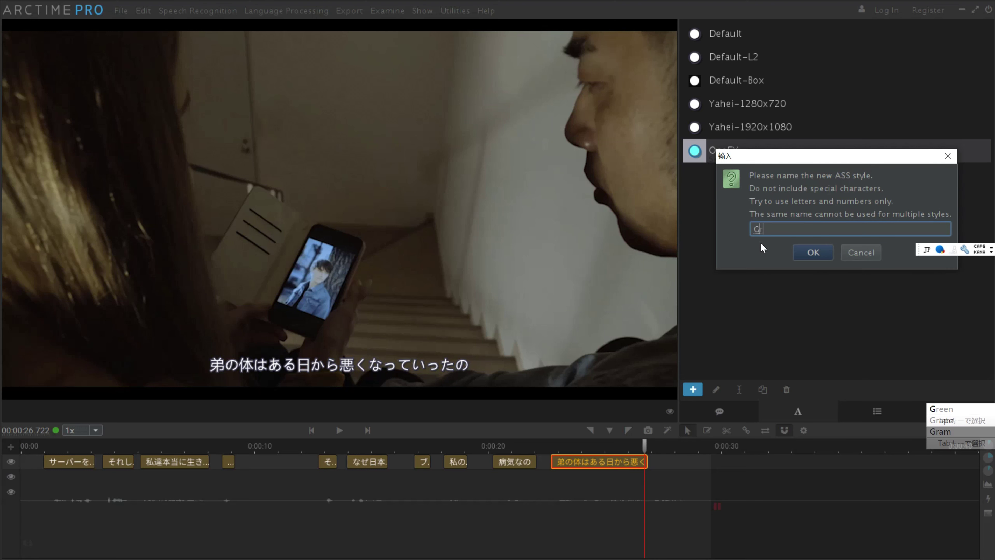
type("reen")
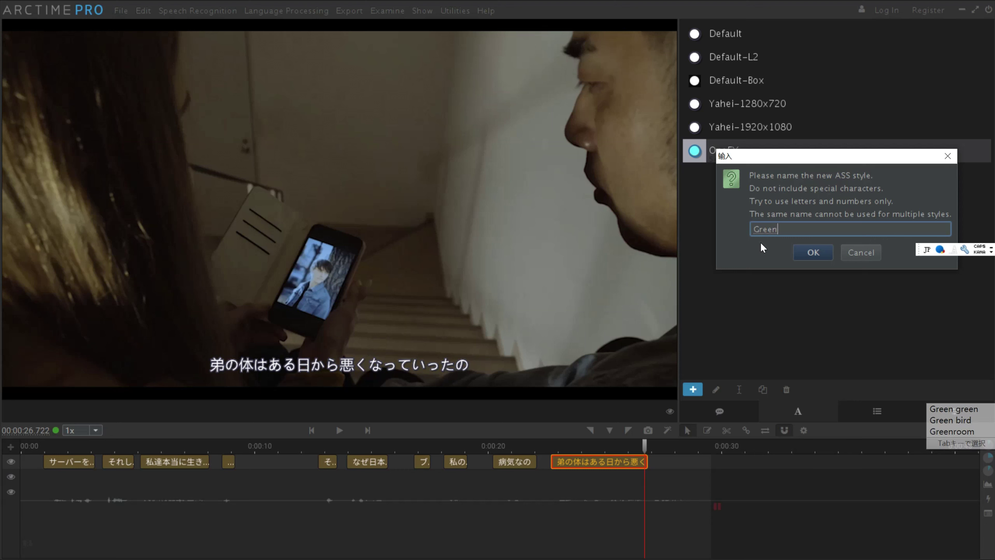
left_click(811, 253)
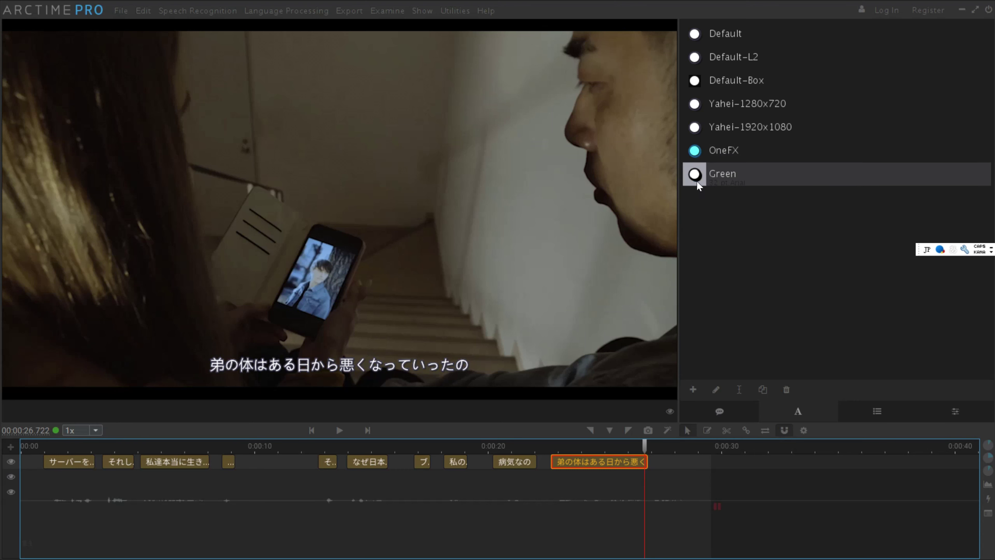
- Open the Green style for editing and replace its preview text with 日本語
double_click(743, 175)
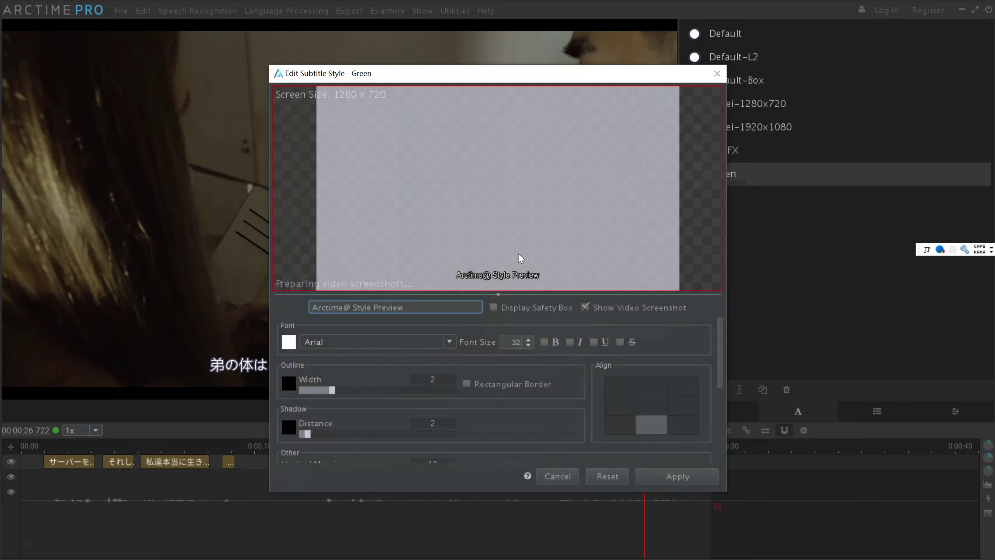
scroll(415, 367, "down", 5)
scroll(402, 352, "up", 5)
scroll(419, 342, "up", 1)
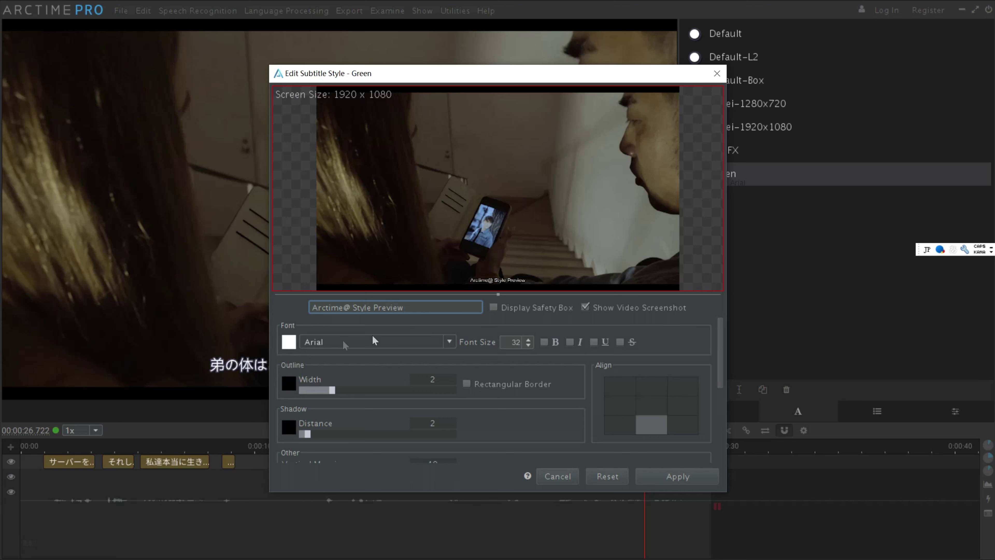
key("ctrl+a")
key("BackSpace")
key("BackSpace")
key("BackSpace")
key("BackSpace")
key("BackSpace")
key("BackSpace")
key("BackSpace")
key("BackSpace")
key("BackSpace")
key("BackSpace")
key("BackSpace")
key("BackSpace")
key("BackSpace")
key("BackSpace")
key("BackSpace")
key("BackSpace")
key("BackSpace")
key("BackSpace")
key("BackSpace")
key("BackSpace")
key("BackSpace")
type("日本語")
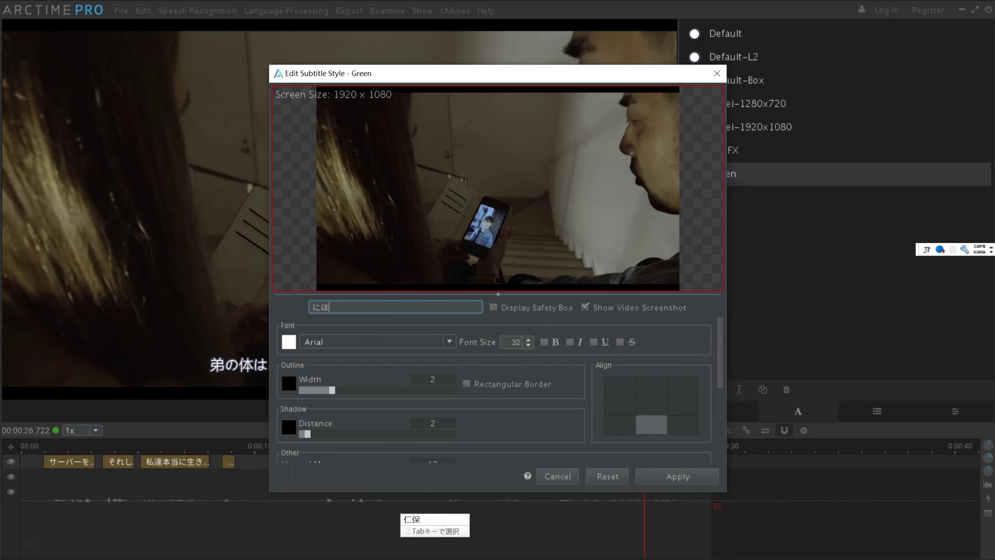
key("Return")
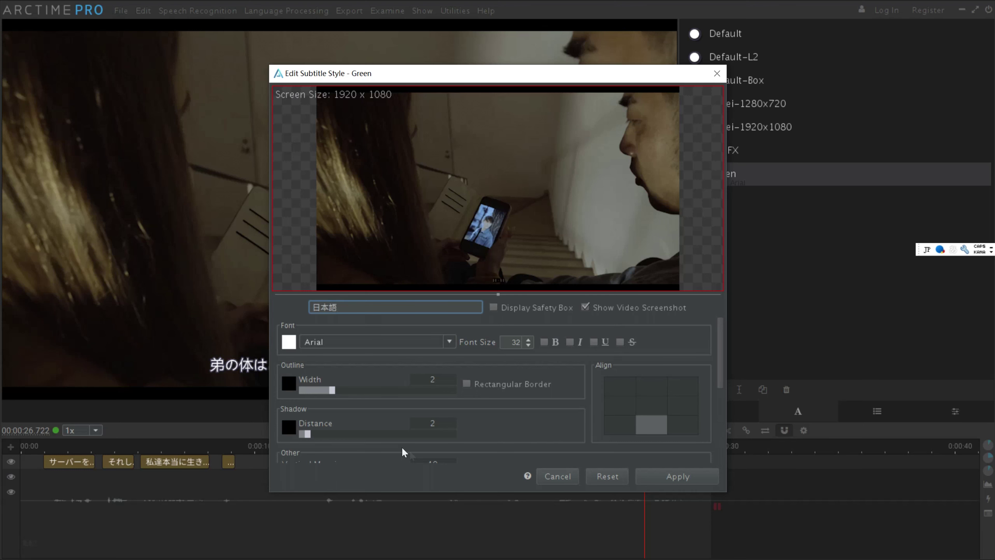
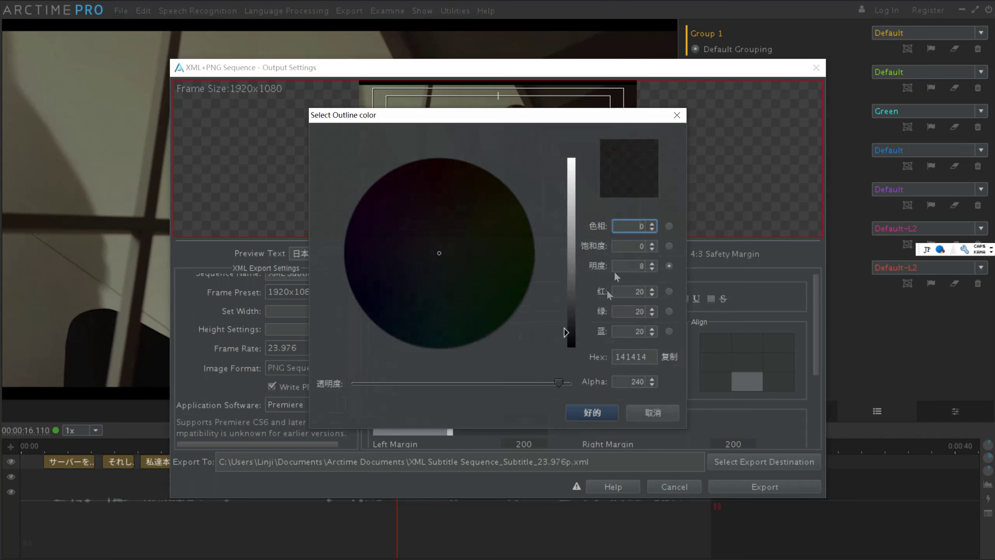
- Set the subtitle outline colour to white (FFFFFF) and the outline width to about 2.92 in the XML+PNG output settings
left_click_drag(567, 329, 564, 141)
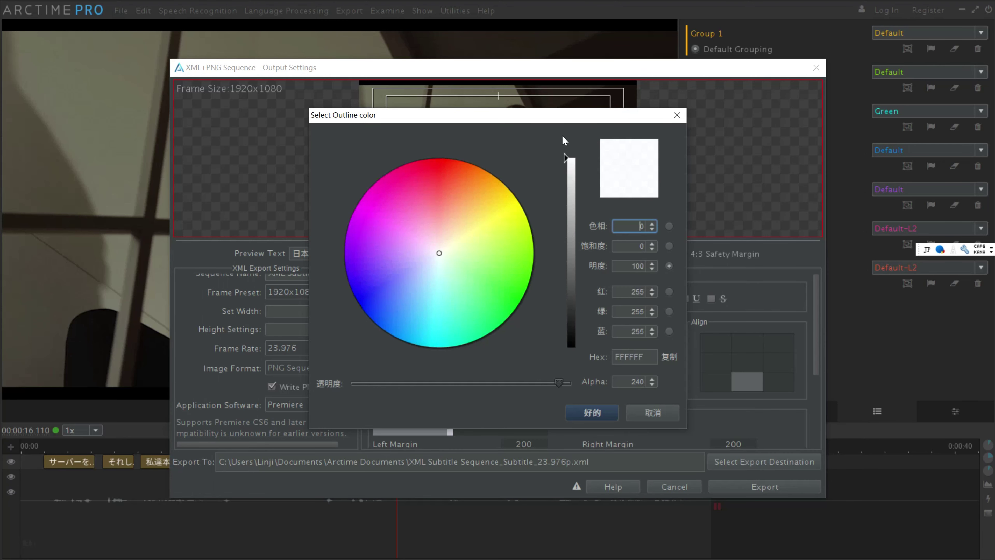
left_click(578, 413)
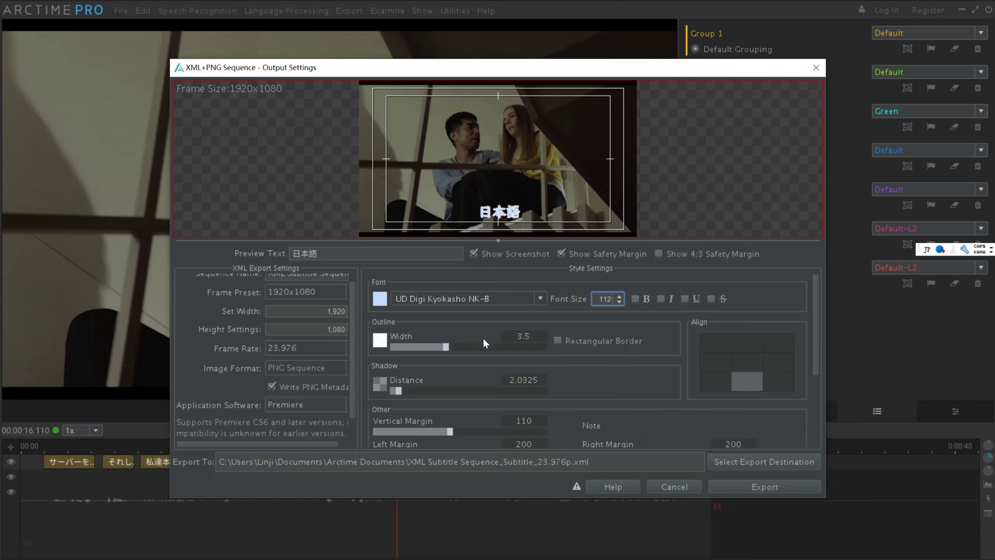
mouse_move(452, 343)
left_mouse_down()
mouse_move(426, 347)
mouse_move(436, 348)
left_mouse_up()
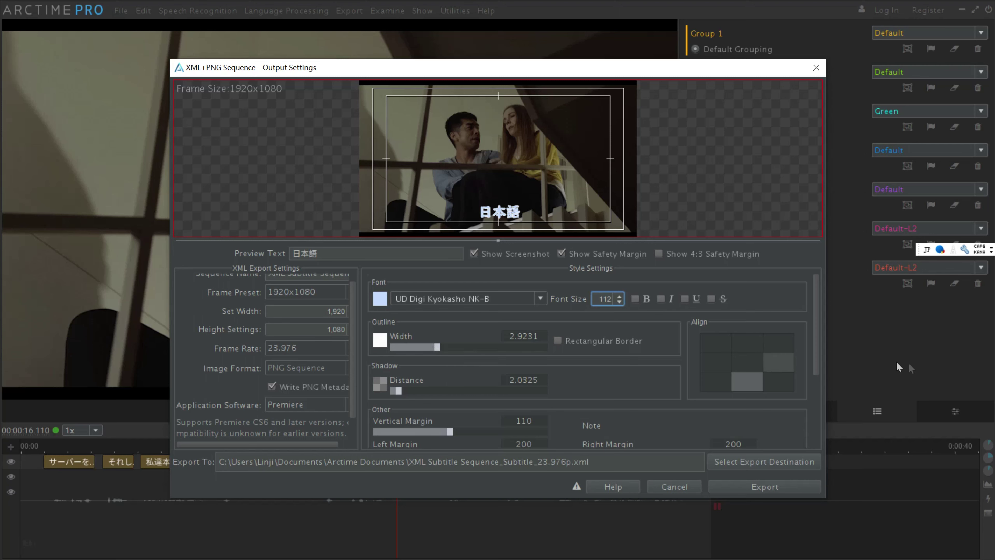
- Set the export destination to a new folder named jimaku inside the Viral Dead and Arctime folder, keeping the suggested file name
scroll(604, 357, "down", 2)
scroll(605, 359, "down", 5)
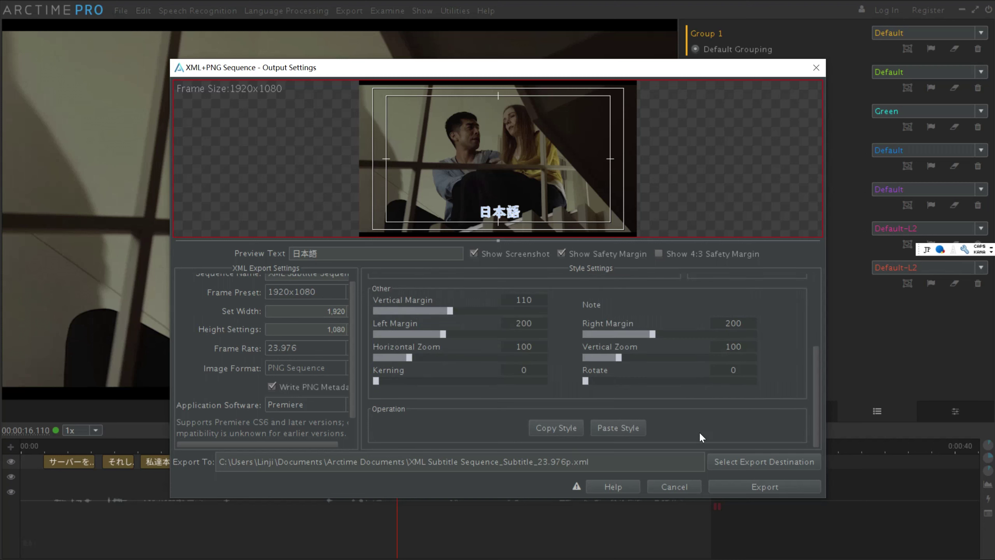
left_click(740, 463)
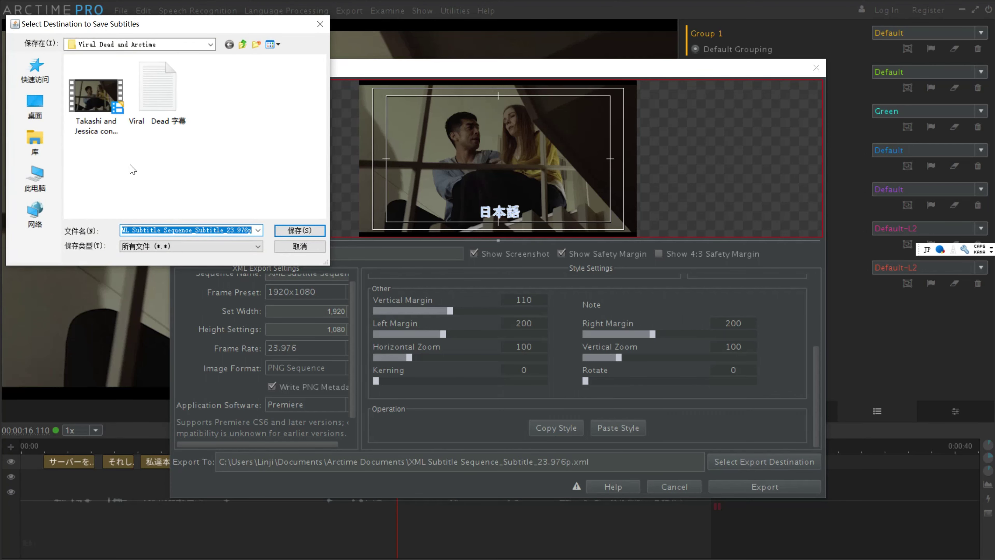
right_click(130, 165)
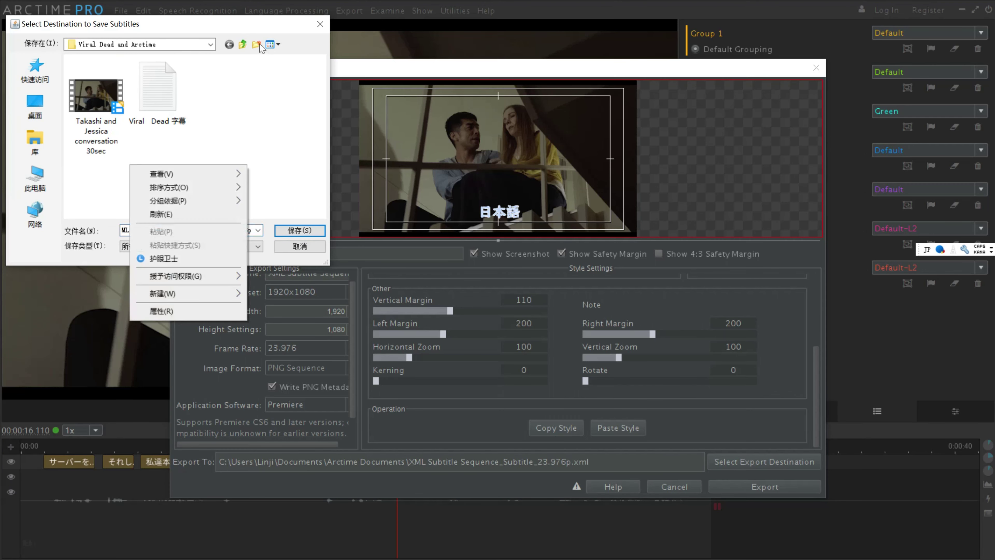
left_click(246, 119)
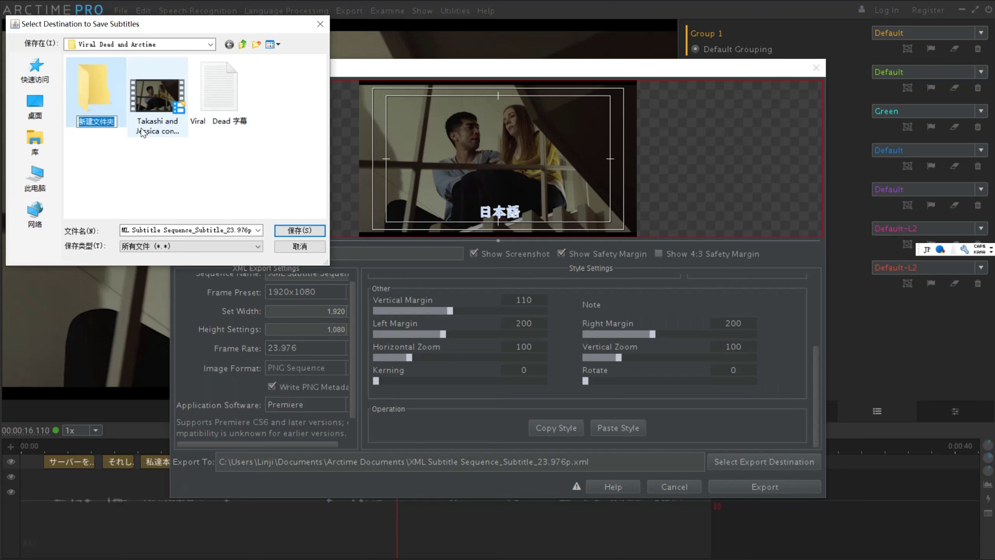
type("jimaku")
double_click(106, 96)
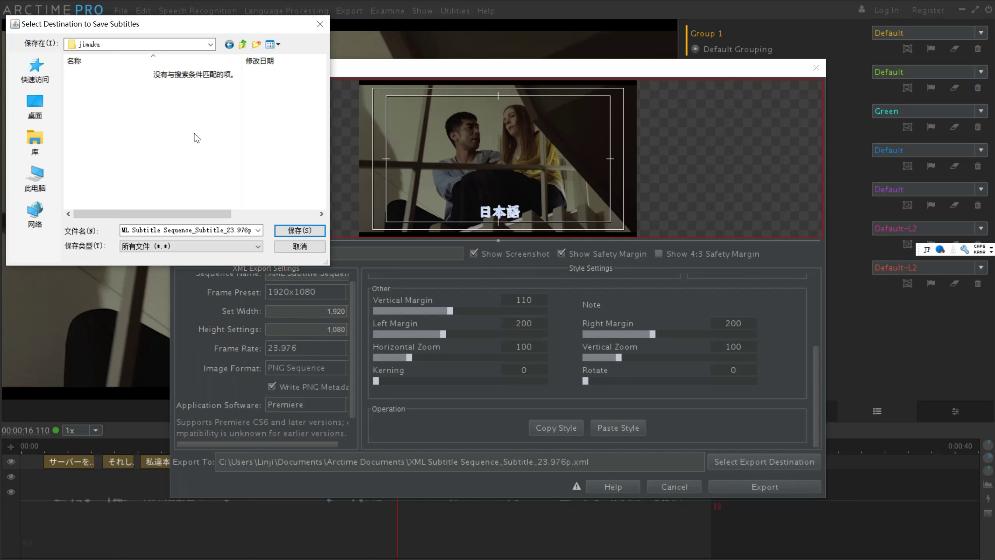
left_click(299, 230)
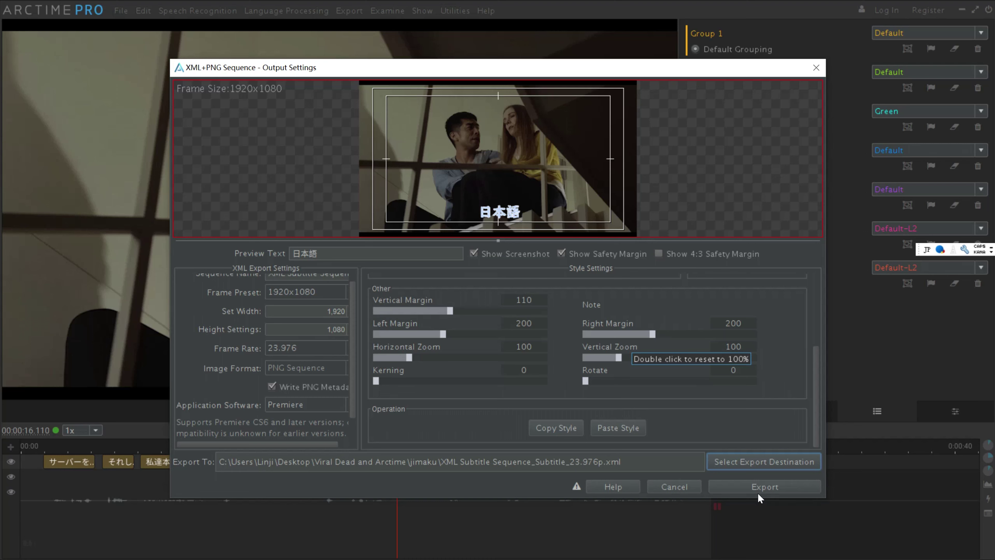
- Export the subtitles as an XML+PNG sequence and view the exported images Subtitle_IMG_0008 and Subtitle_IMG_0009
left_click(747, 486)
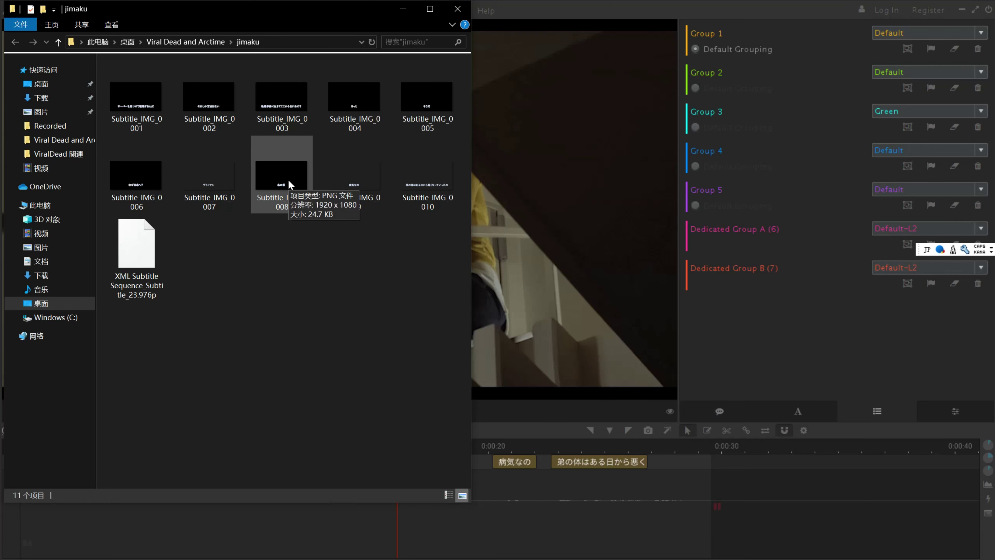
left_click(285, 186)
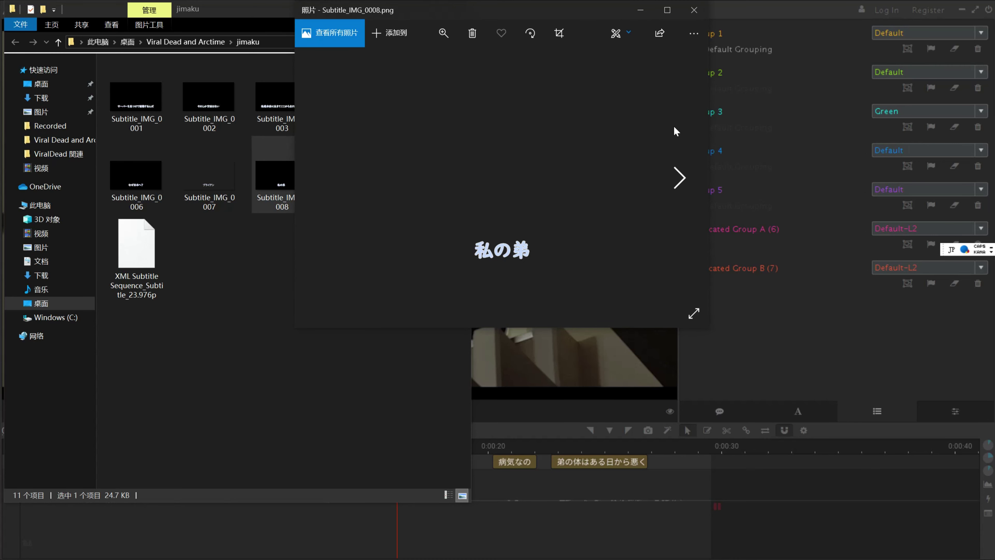
left_click(694, 11)
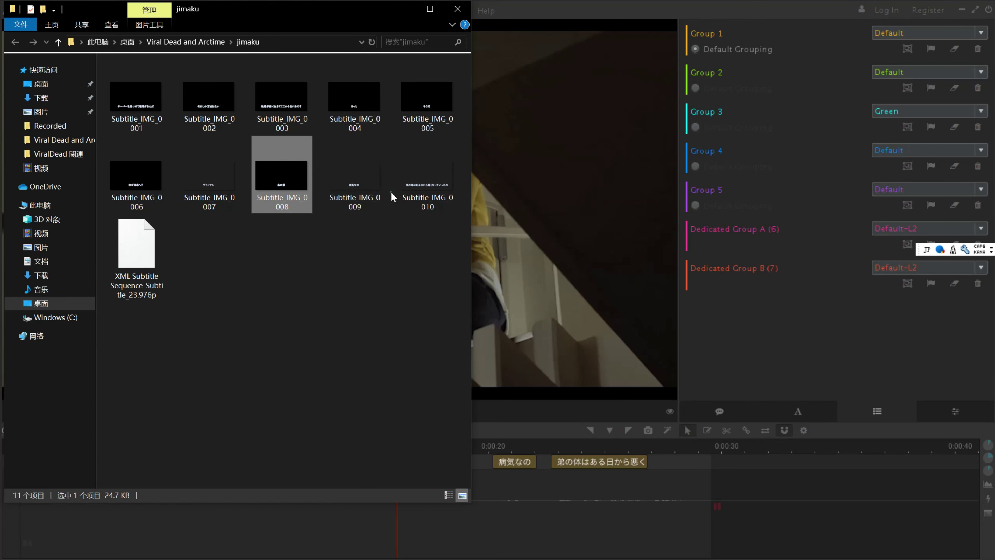
double_click(356, 178)
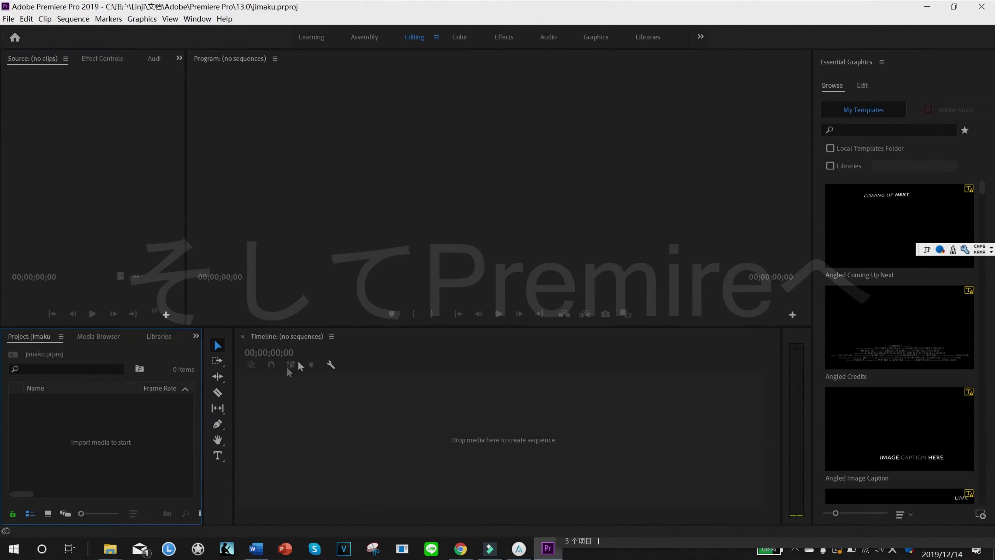
- Bring the 30sec conversation video from the Viral Dead and Arctime folder into the empty Premiere Pro timeline as a new sequence
left_click(110, 548)
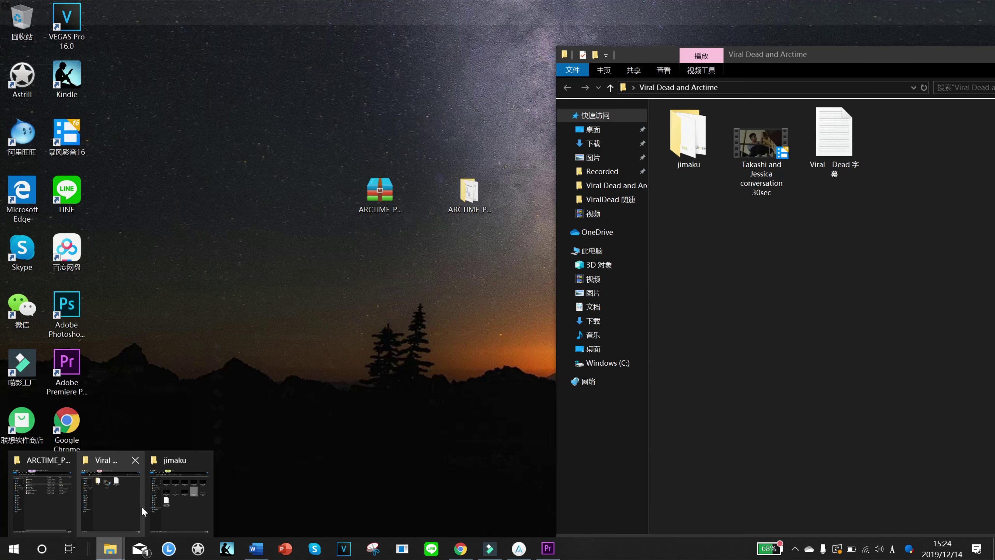
mouse_move(171, 514)
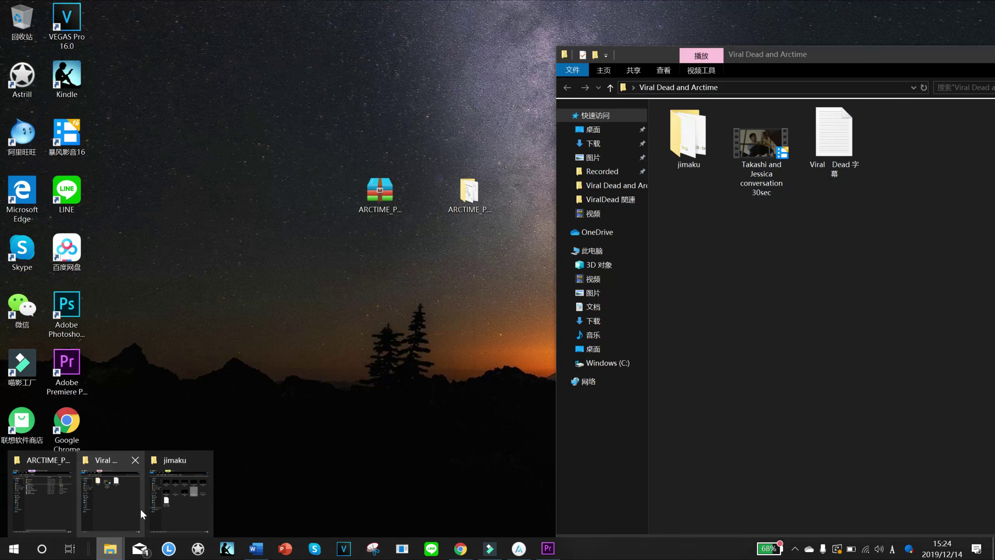
left_click(139, 509)
left_click_drag(760, 173, 275, 462)
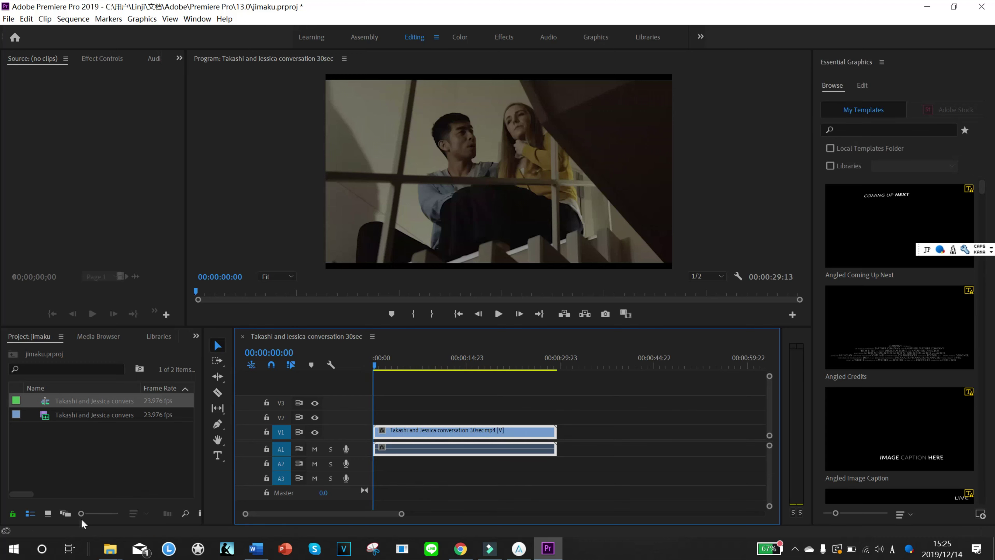
- Show the project items as thumbnails and create a new bin named jimaku
left_click(49, 514)
left_click(106, 466)
right_click(101, 478)
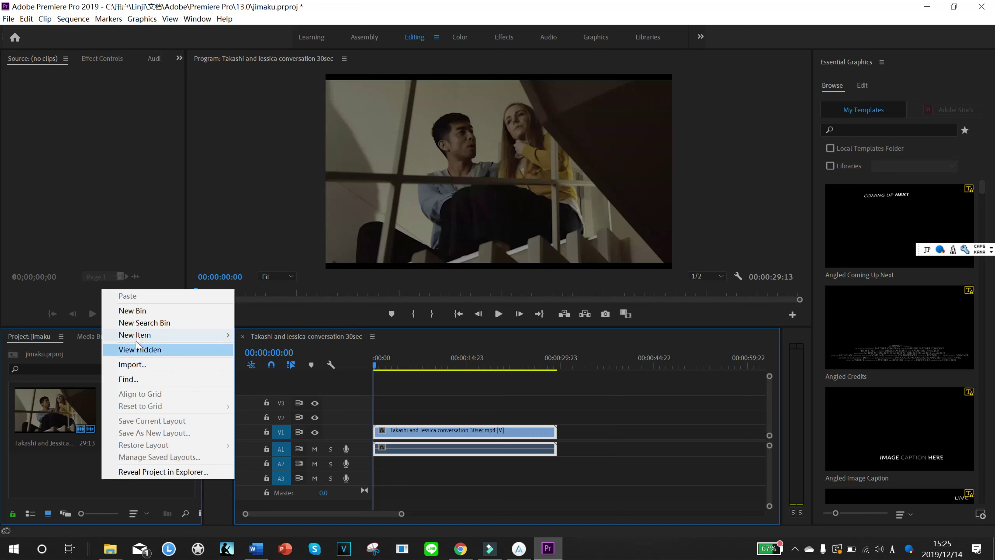
left_click(133, 310)
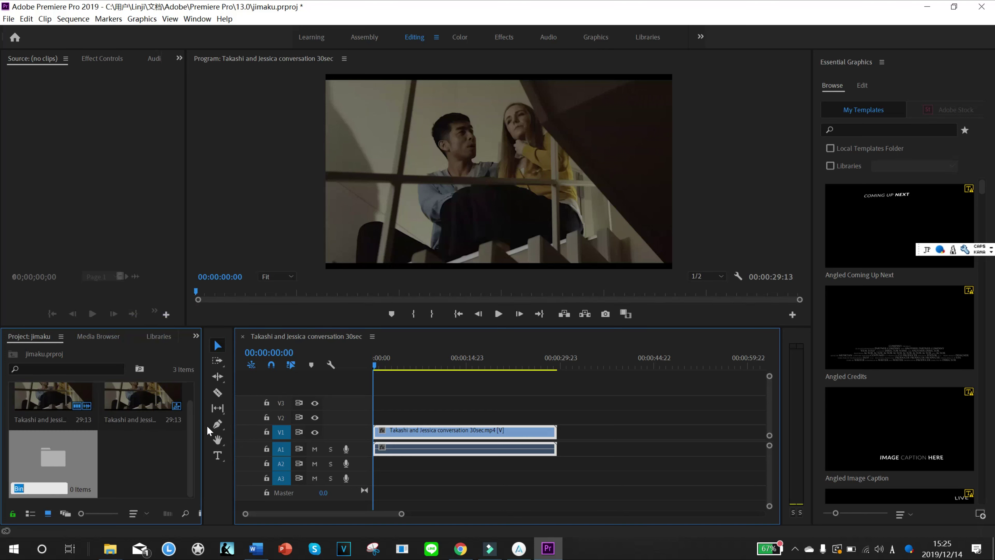
type("jimaku")
key("Tab")
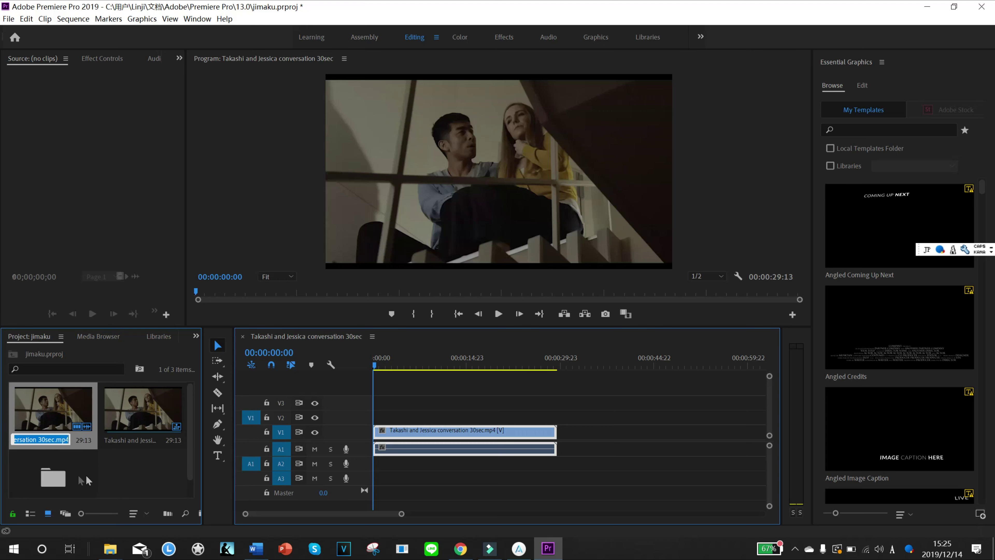
- Open the jimaku bin and import the XML Subtitle Sequence_Subtitle_23.976p file from the jimaku folder into it
left_click(49, 473)
double_click(49, 473)
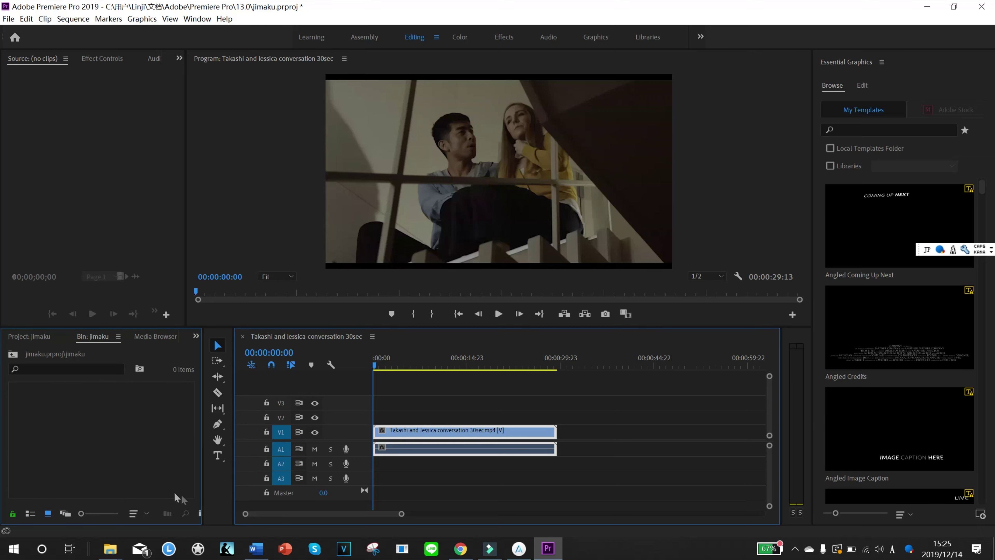
mouse_move(111, 548)
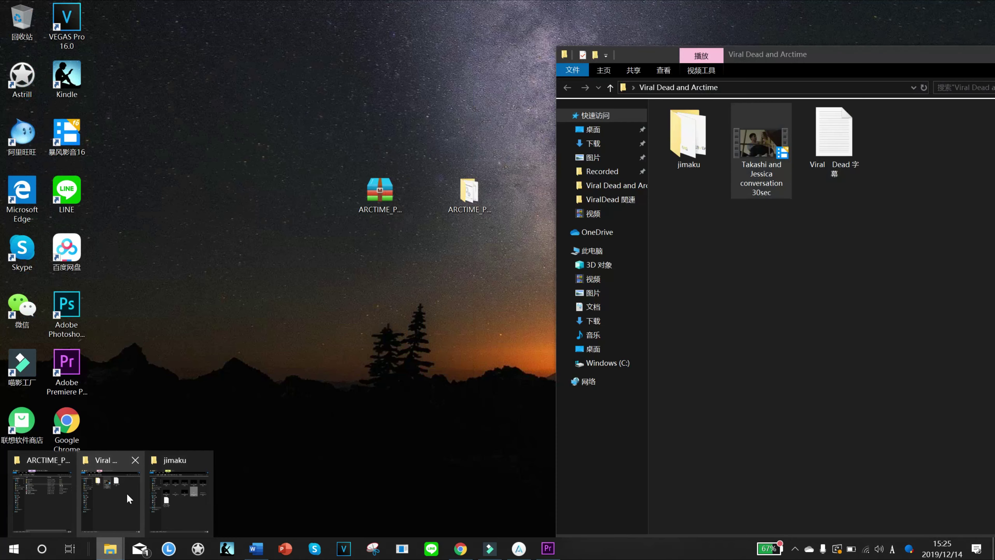
left_click(129, 498)
left_click(707, 154)
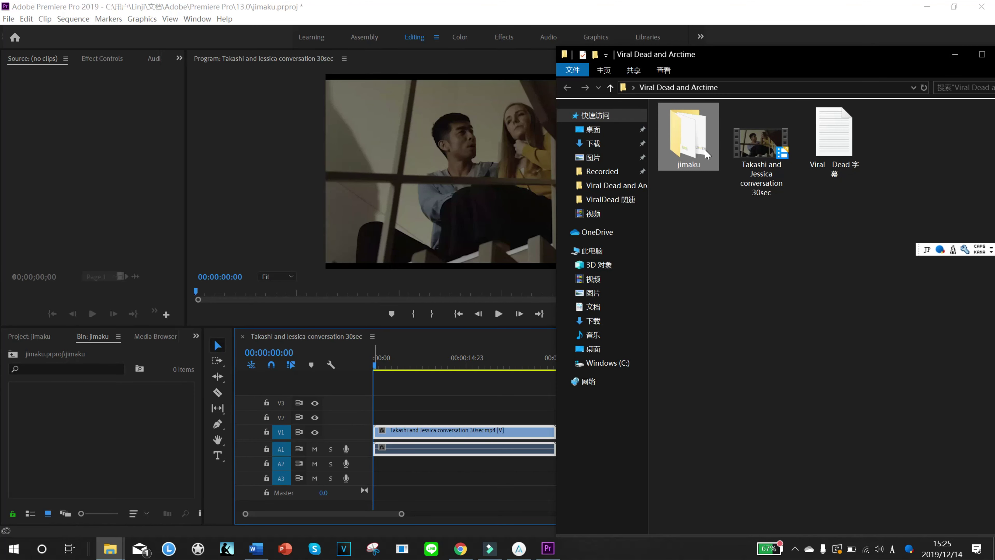
double_click(707, 154)
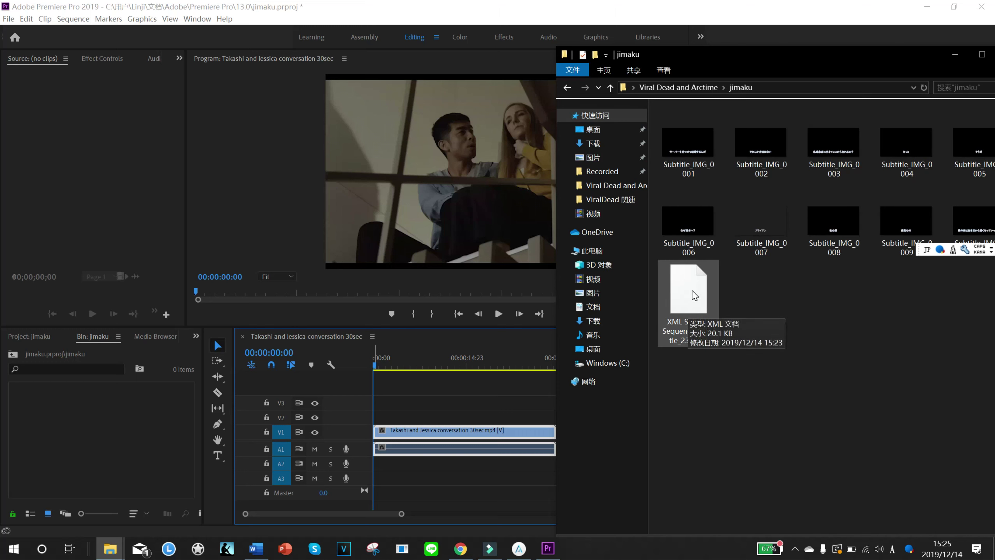
left_click_drag(694, 296, 98, 482)
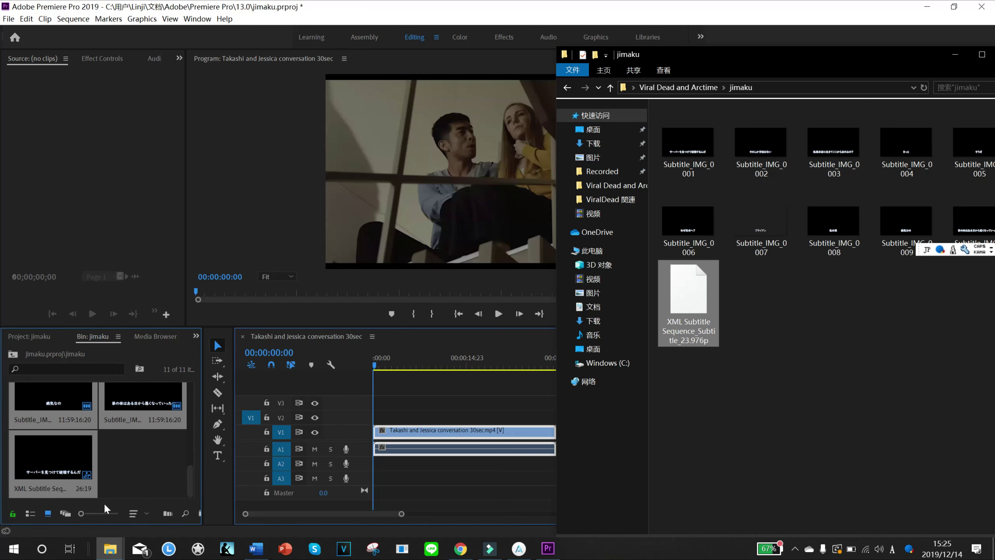
- With the jimaku bin in list view, place the XML Subtitle Sequence on track V2 at the timeline start and play back the result
left_click(30, 514)
scroll(150, 450, "down", 2)
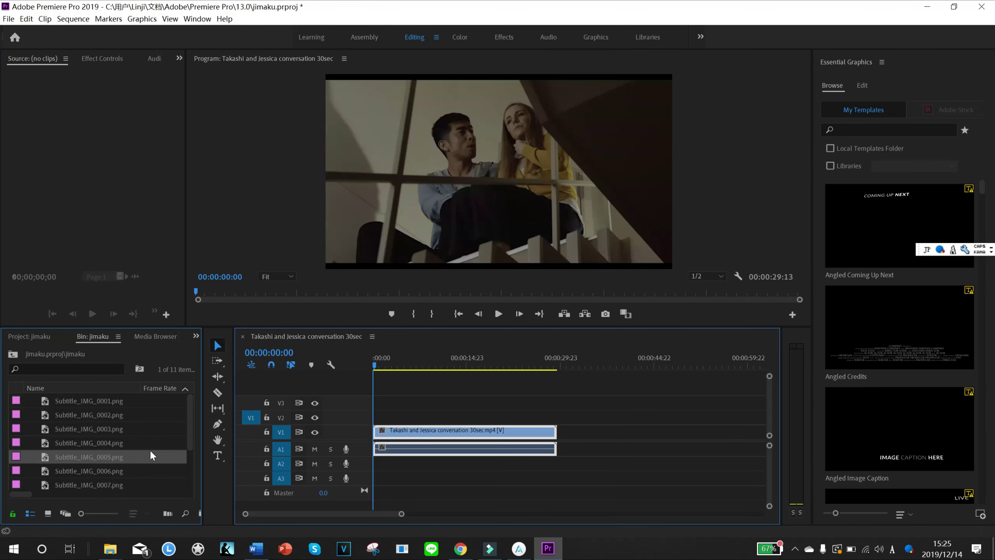
scroll(163, 440, "down", 1)
left_click(128, 471)
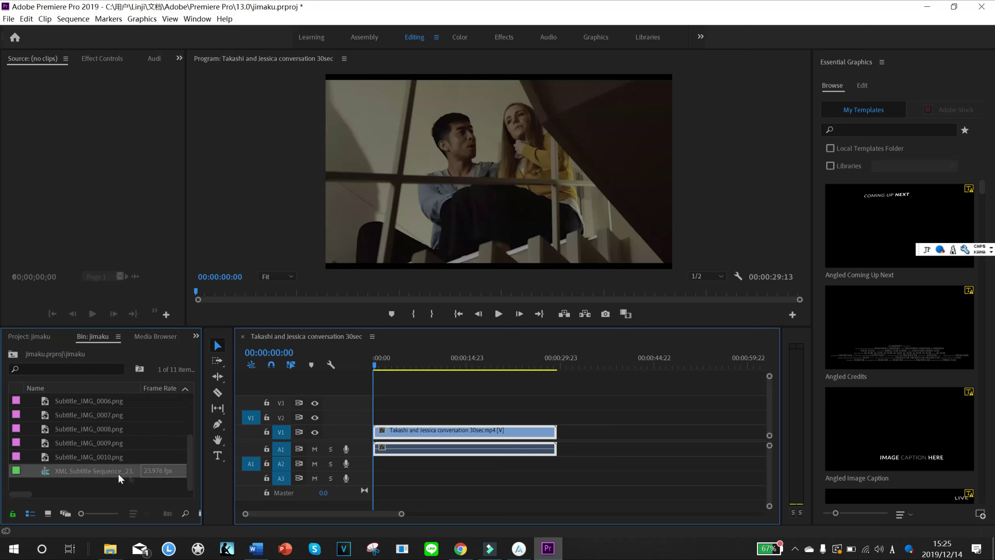
left_click_drag(89, 471, 361, 418)
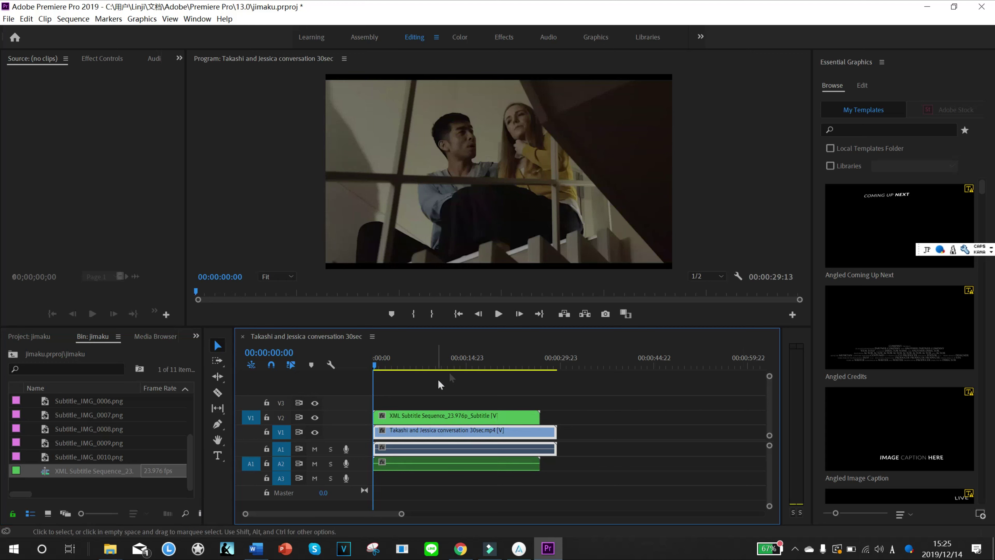
left_click(498, 313)
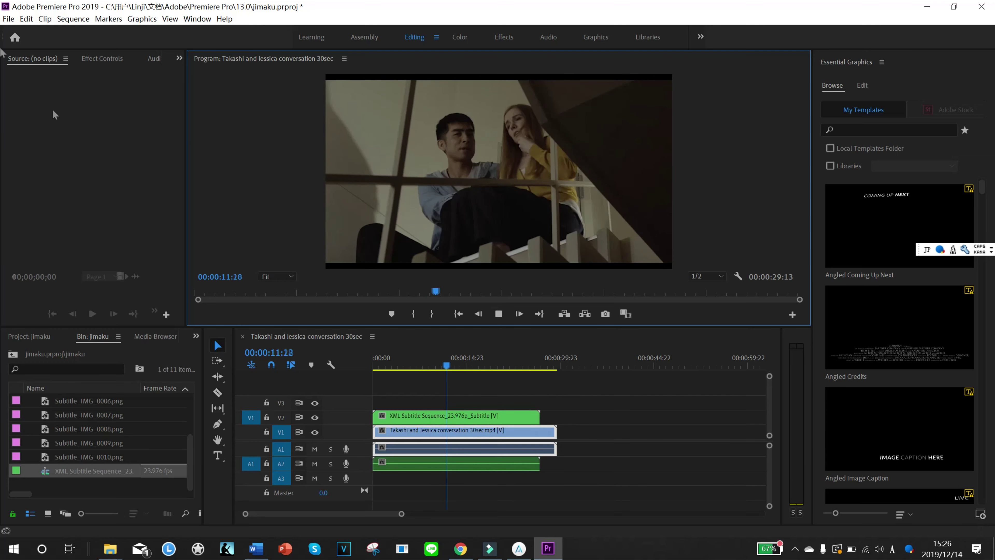
left_click(503, 313)
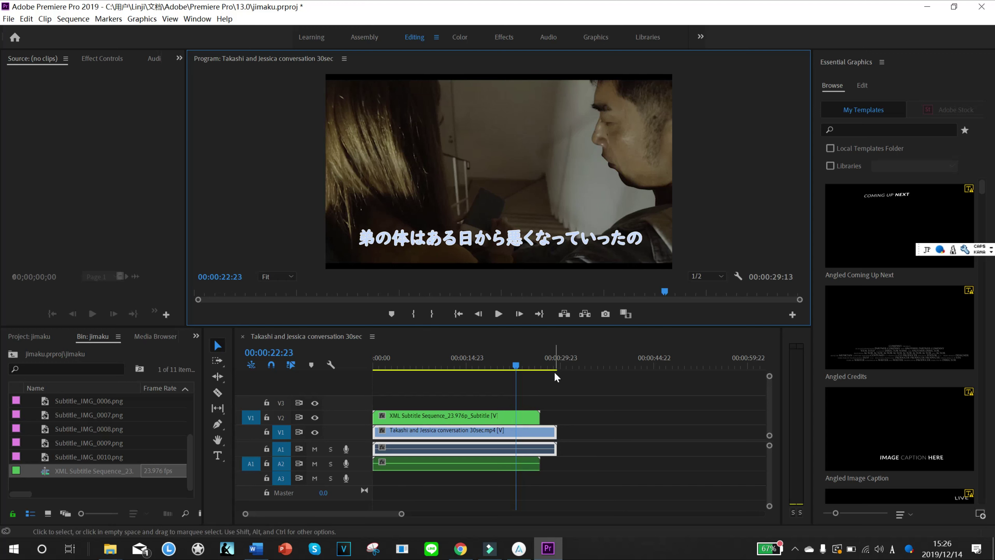
- Export the subtitled sequence as an H.264 video with the Match Source - High bitrate preset, including video and audio
left_click(8, 19)
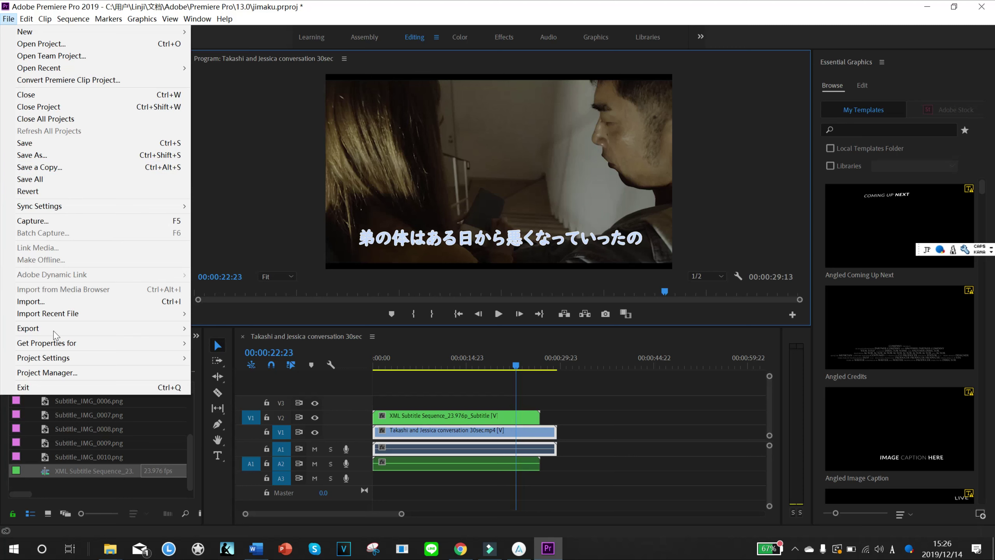
mouse_move(55, 332)
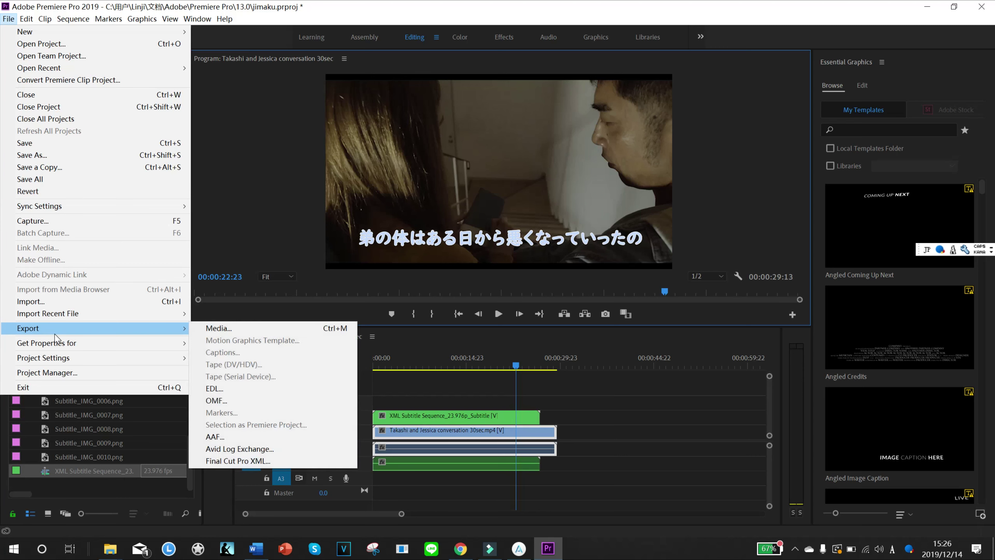
left_click(243, 329)
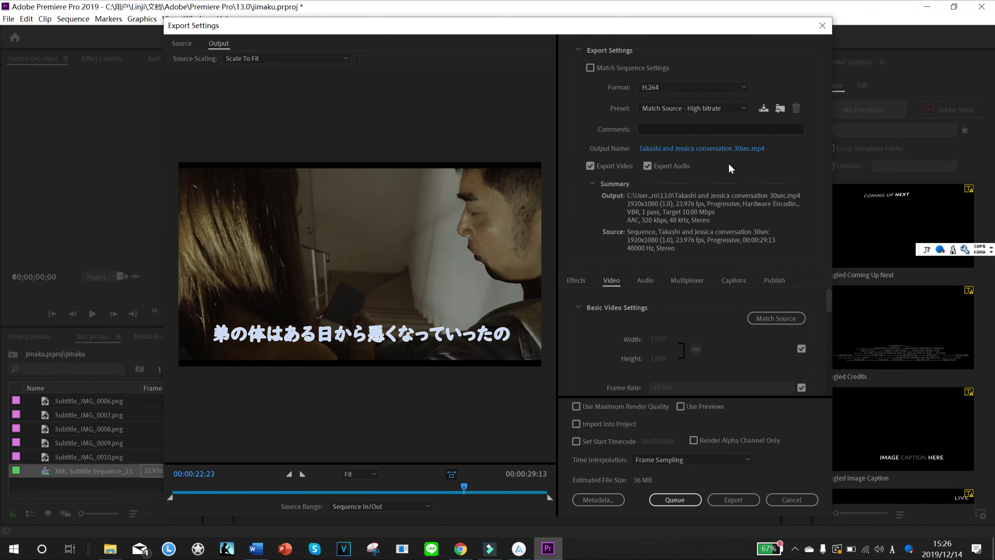
left_click(731, 501)
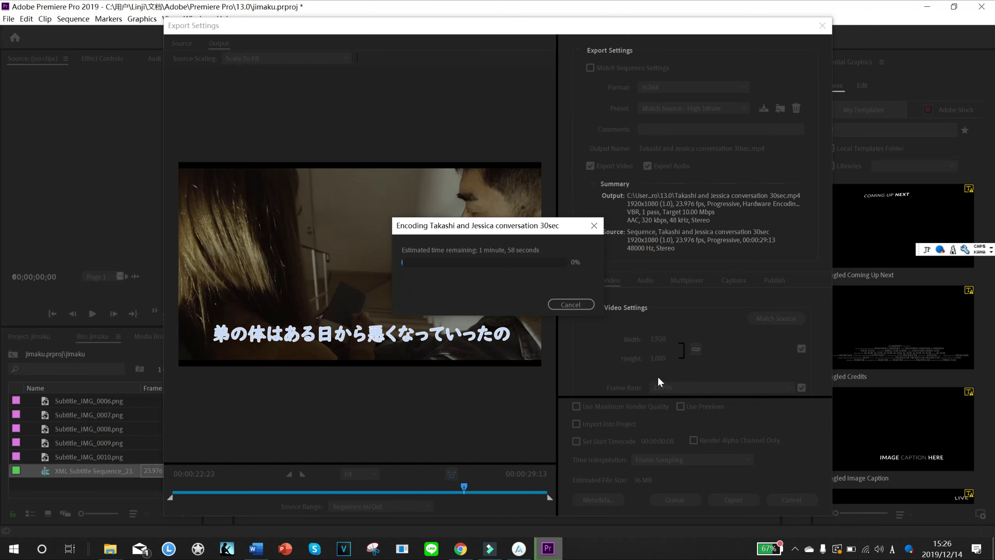